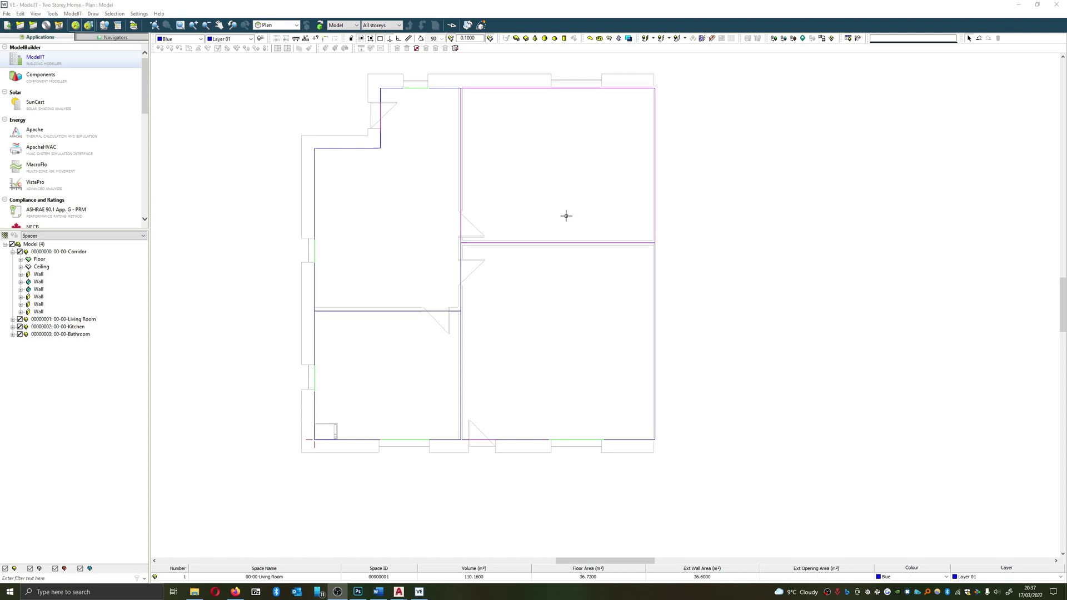
left_click(608, 240)
left_click(749, 253)
middle_click_drag(805, 248, 674, 245)
scroll(674, 244, "down", 1)
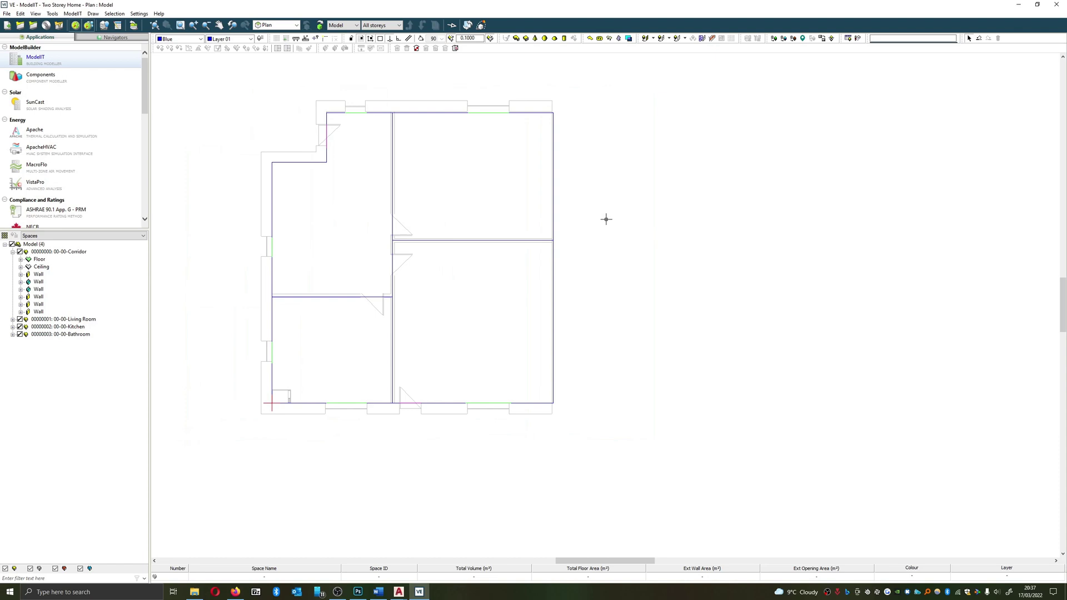
left_click_drag(285, 89, 561, 428)
left_click(664, 400)
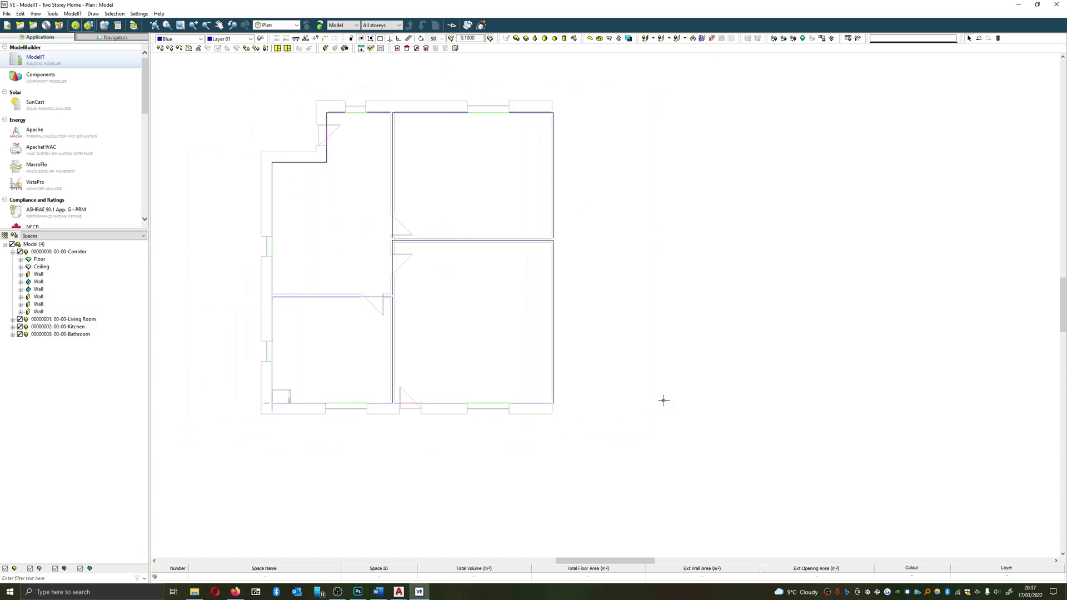
left_click(467, 171)
left_click(541, 162)
left_click(479, 136)
left_click(413, 107)
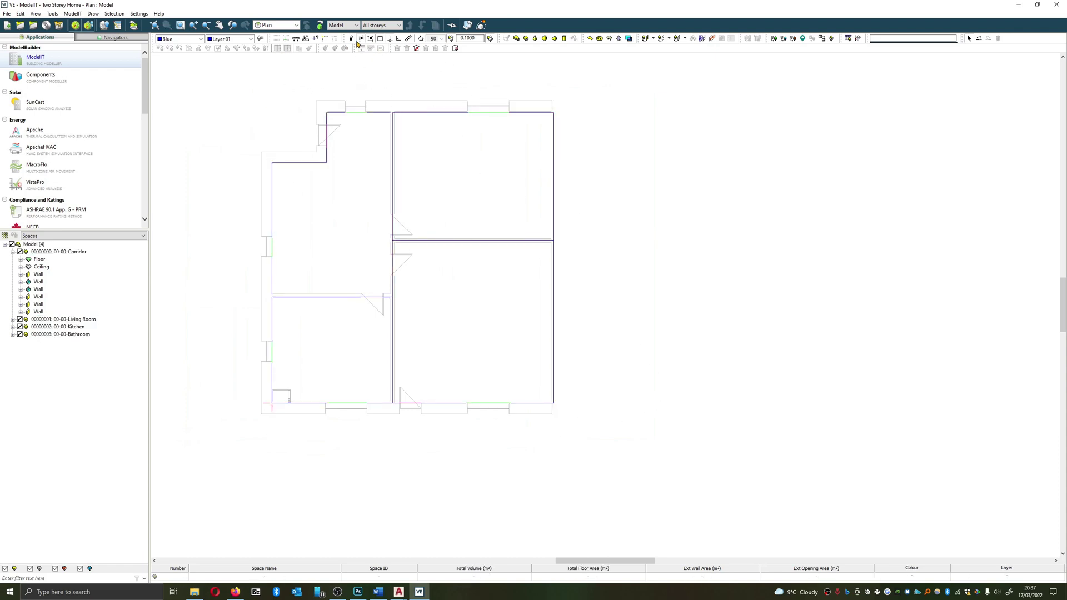
left_click(525, 43)
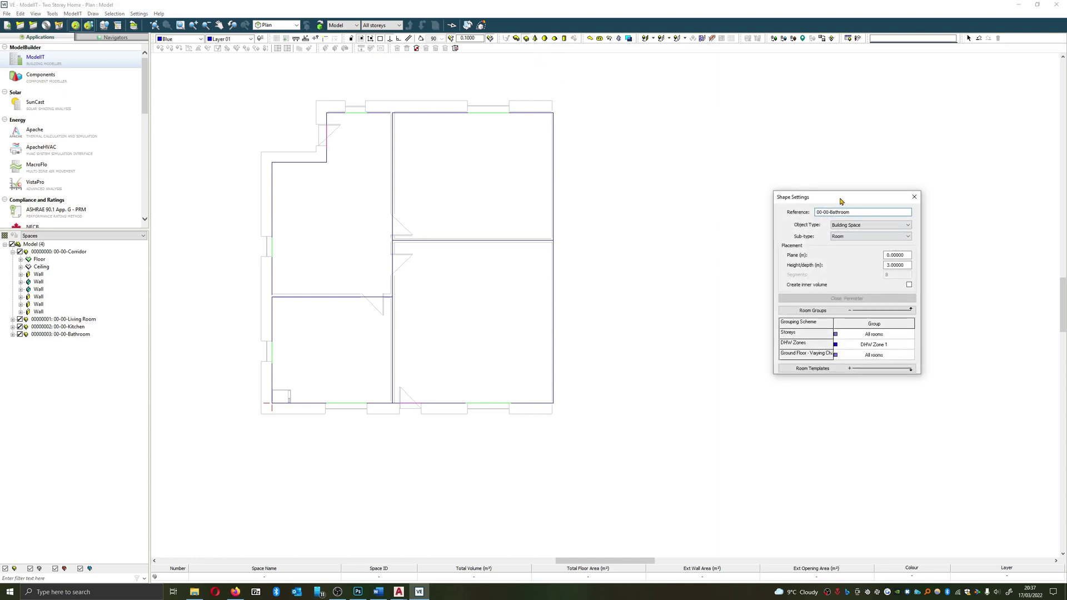
left_click_drag(844, 197, 678, 177)
left_click(750, 177)
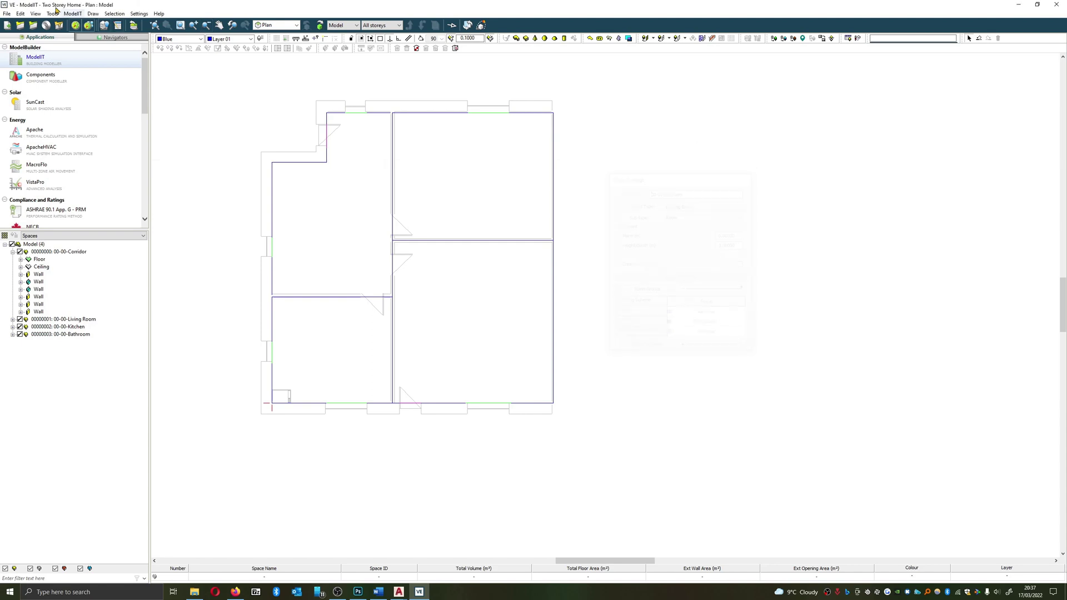
- Attach the 1st DXF floor plan to the model, keeping the scale in millimetres and the plane at 0.000 m
left_click(73, 13)
mouse_move(87, 32)
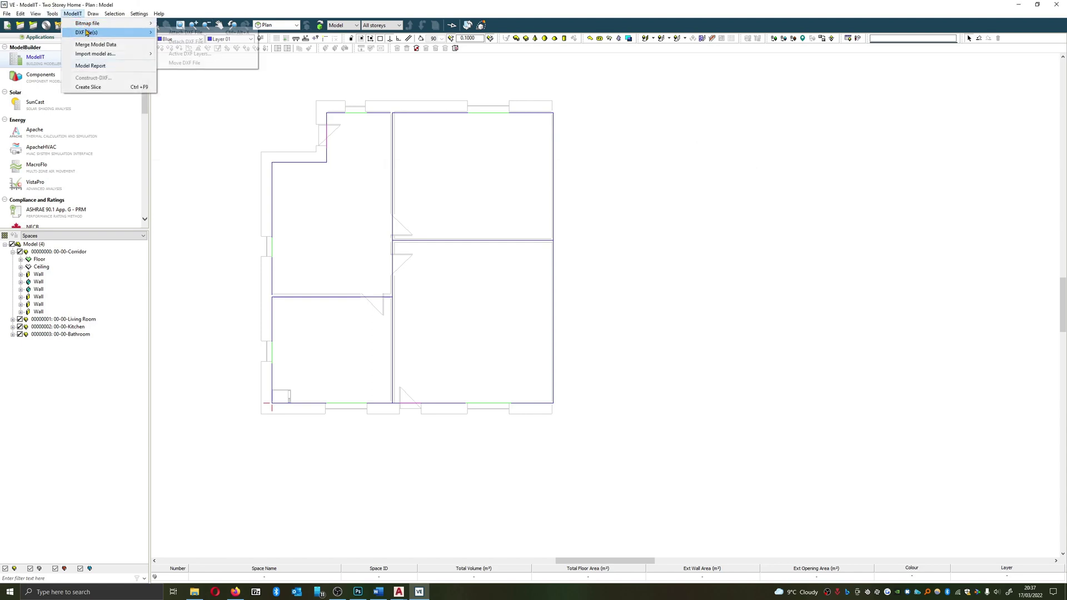
left_click(198, 37)
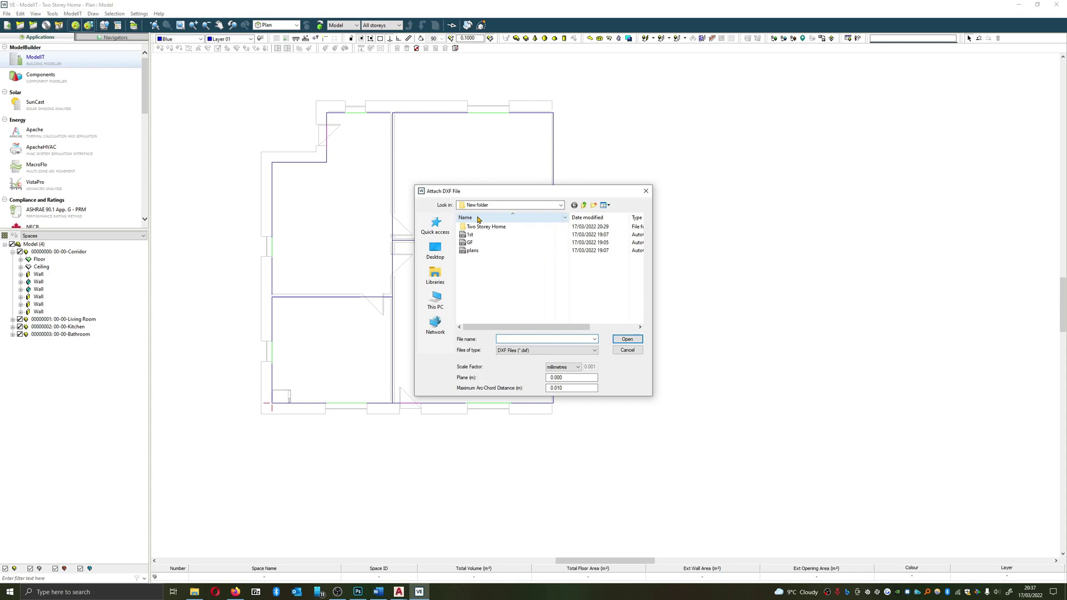
left_click(470, 234)
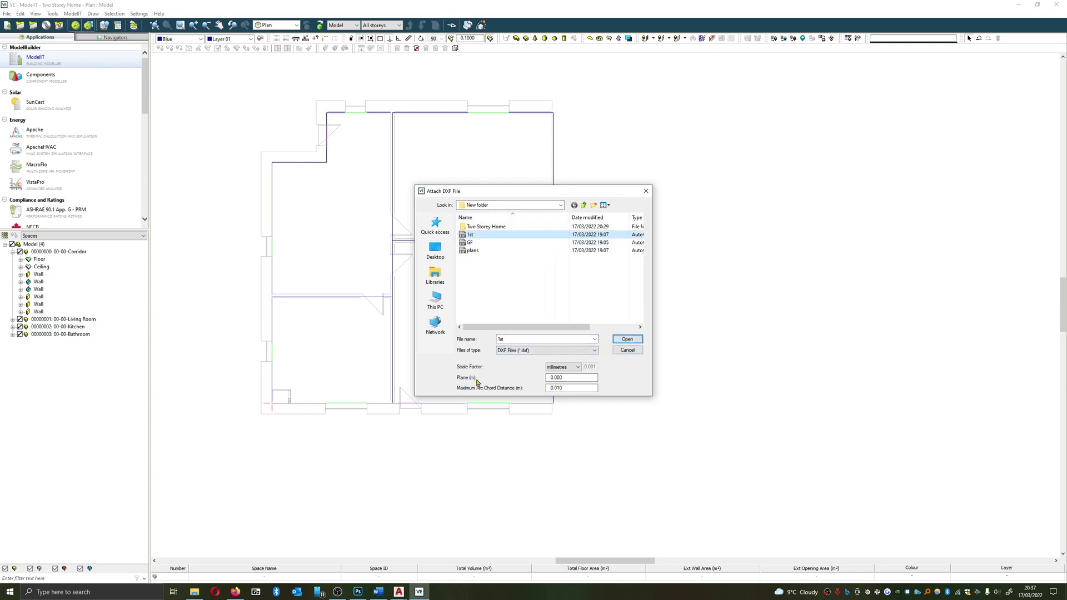
left_click(626, 340)
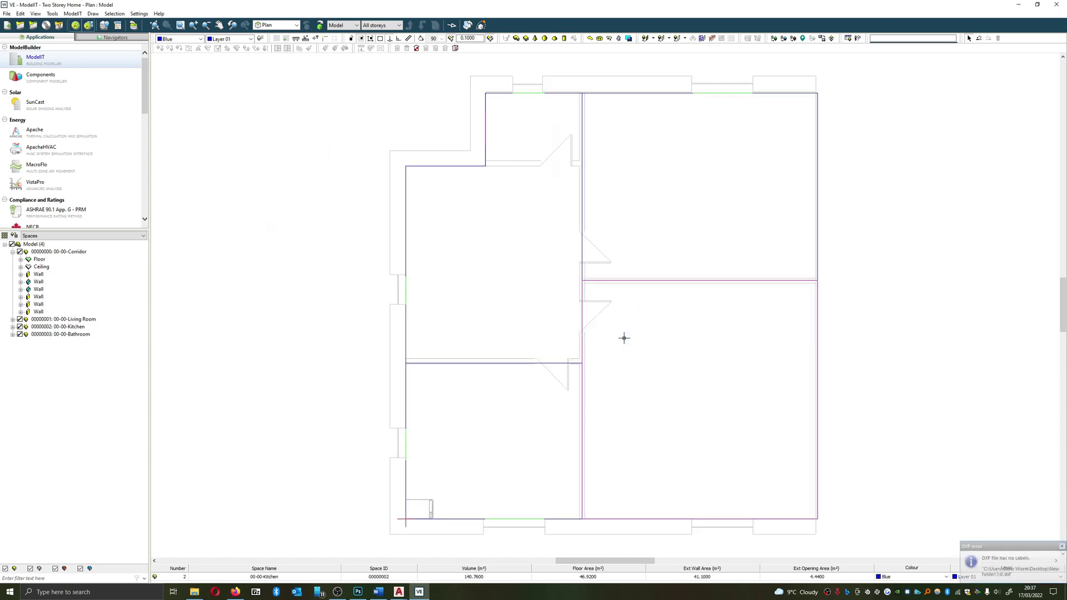
- Start a prism for a building space room and set its plane to 3 m
scroll(703, 276, "down", 1)
middle_click_drag(702, 277, 542, 271)
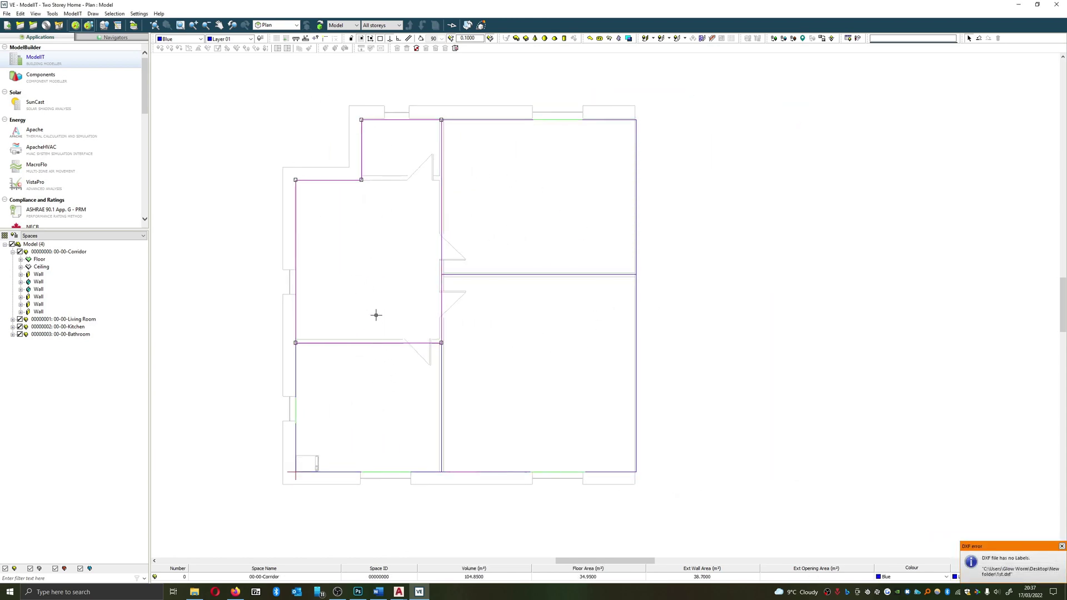
left_click(525, 40)
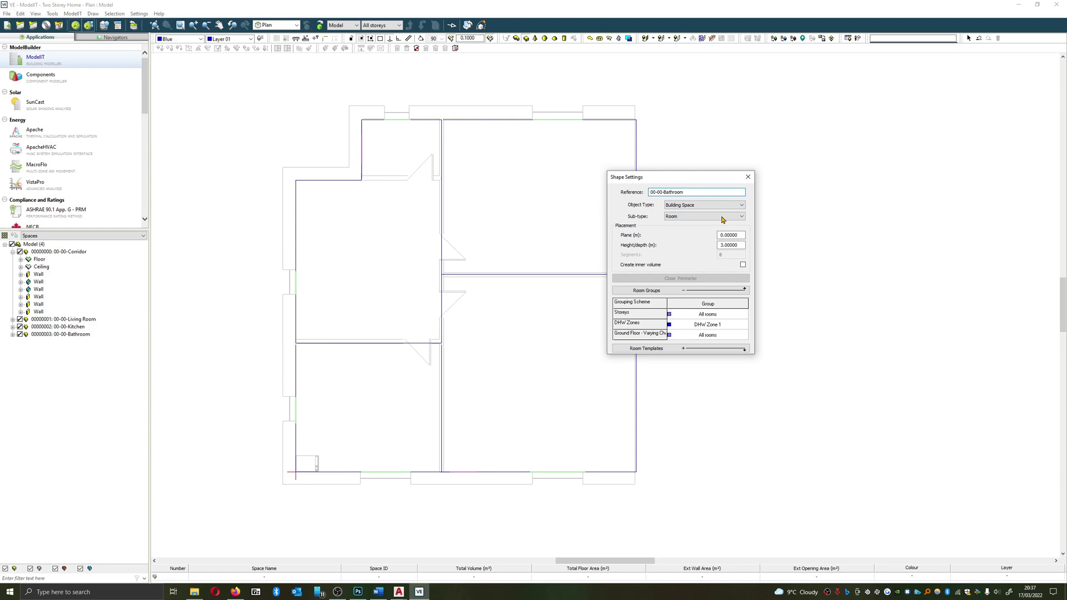
double_click(735, 234)
type("3")
middle_click_drag(462, 131, 340, 138)
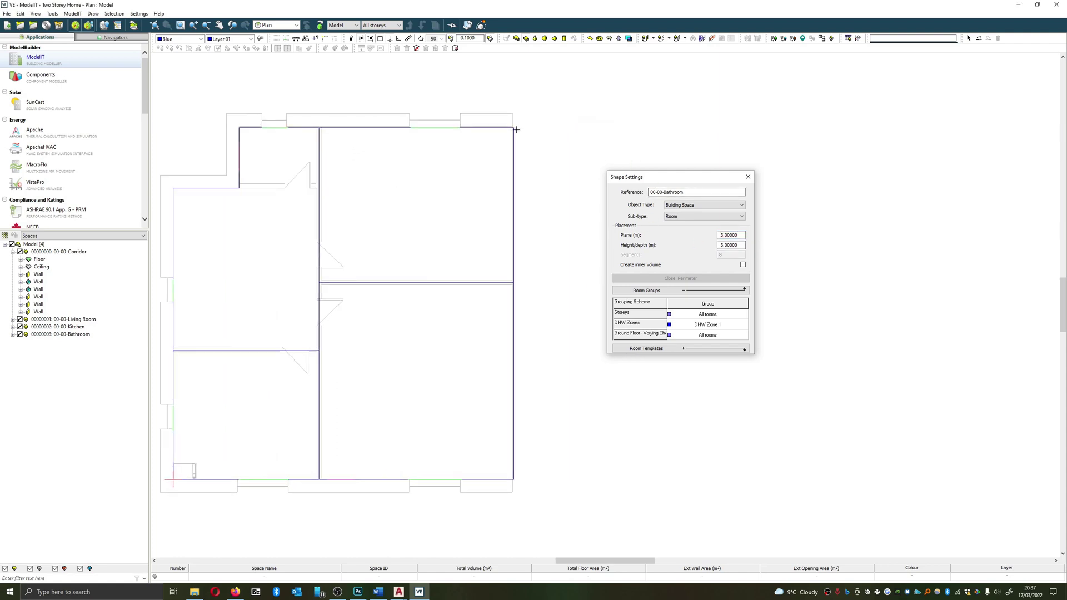
- Name the space 01-00-Bedroom and draw its prism over the upper-right room, from corner to corner of the living room outline
left_click(513, 128)
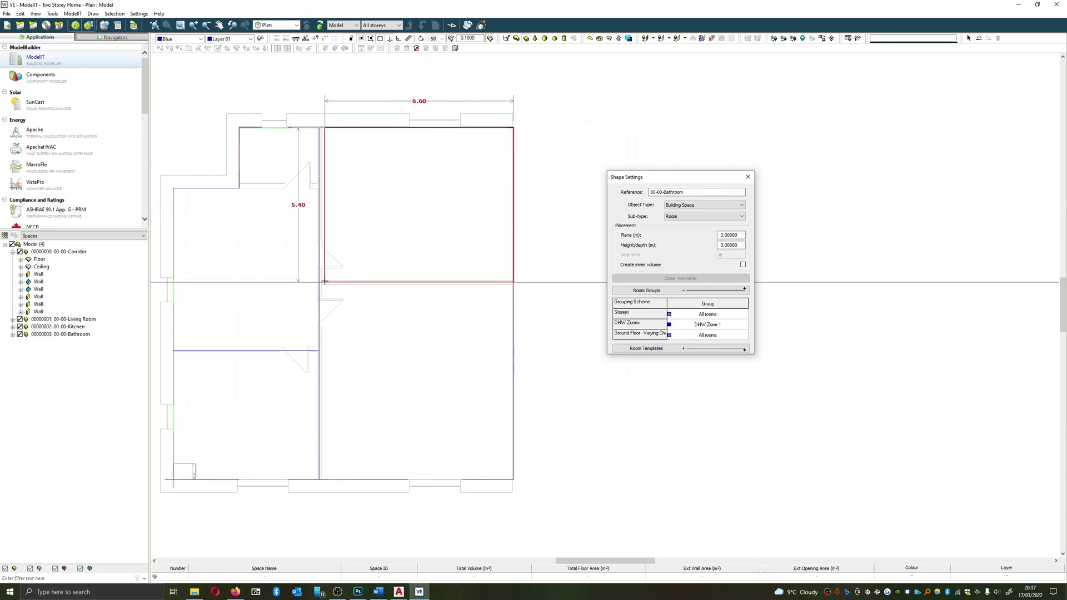
left_click(672, 192)
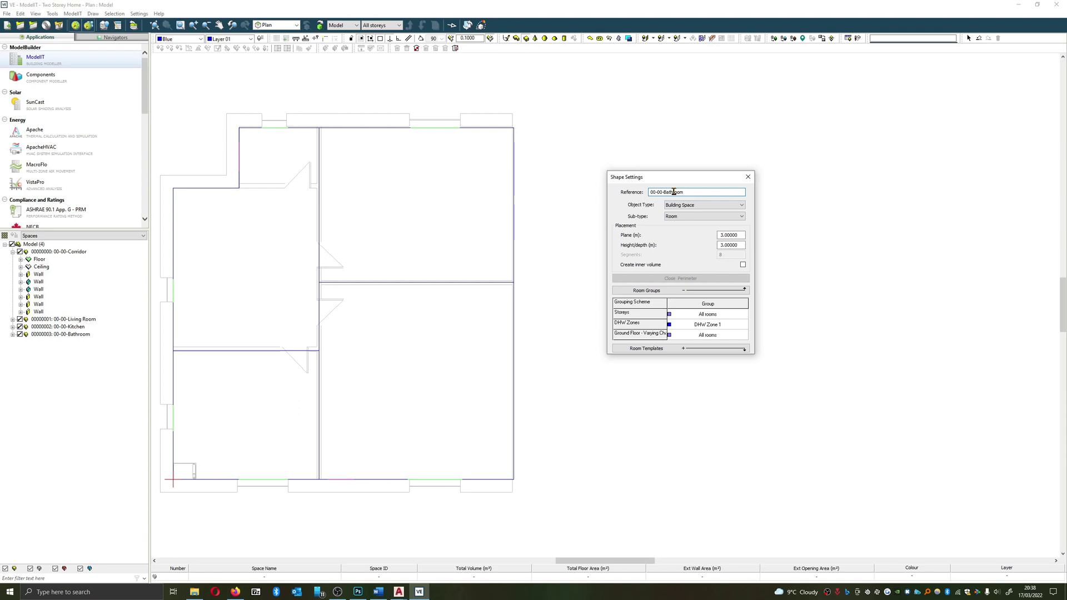
double_click(676, 192)
type("bedr")
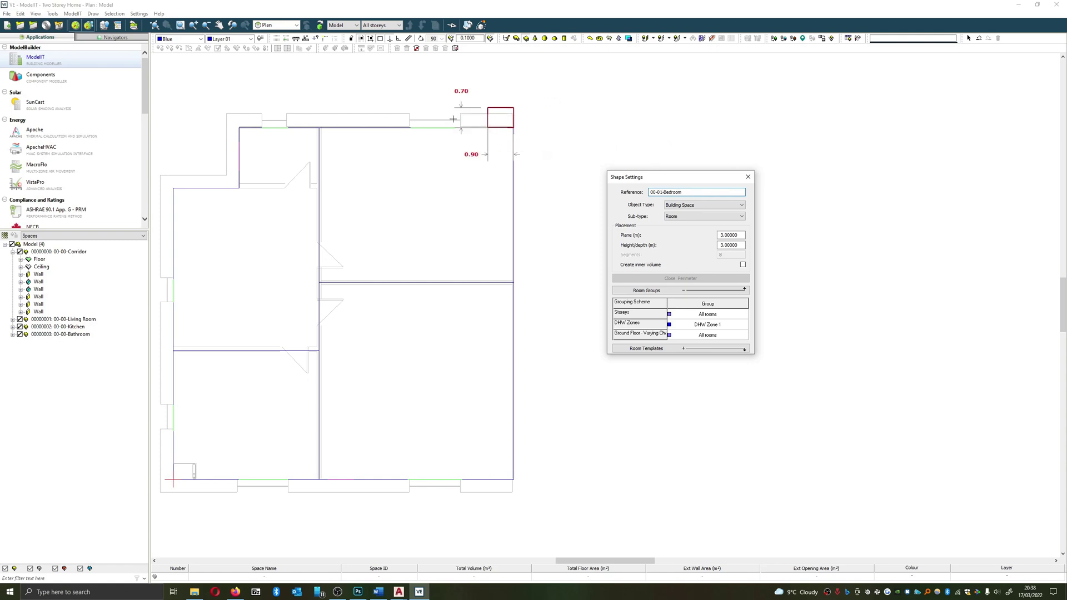
left_click(673, 192)
key("BackSpace")
type("01-")
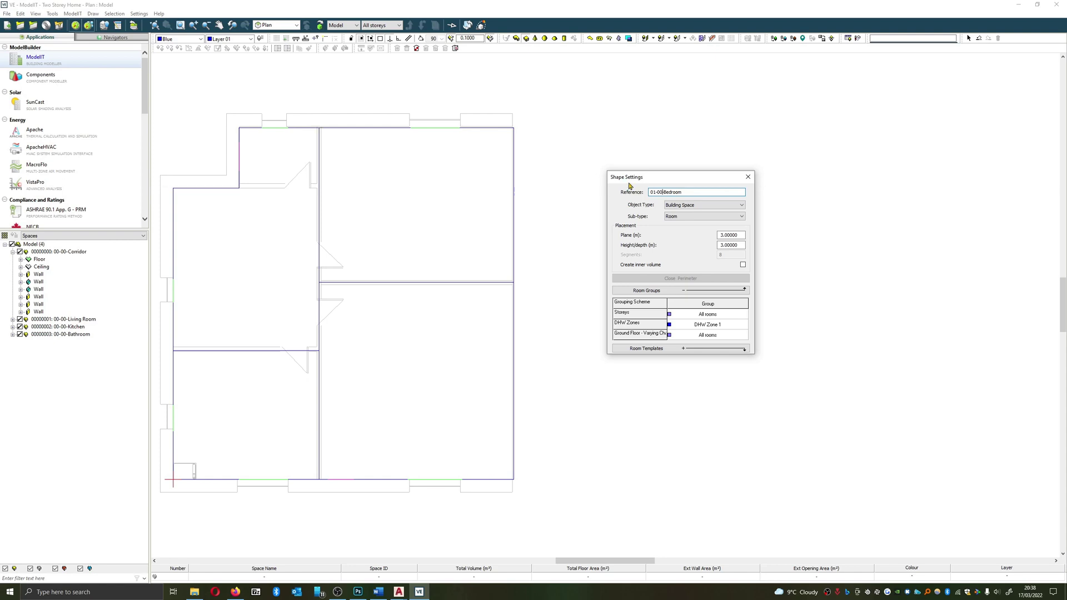
left_click(319, 128)
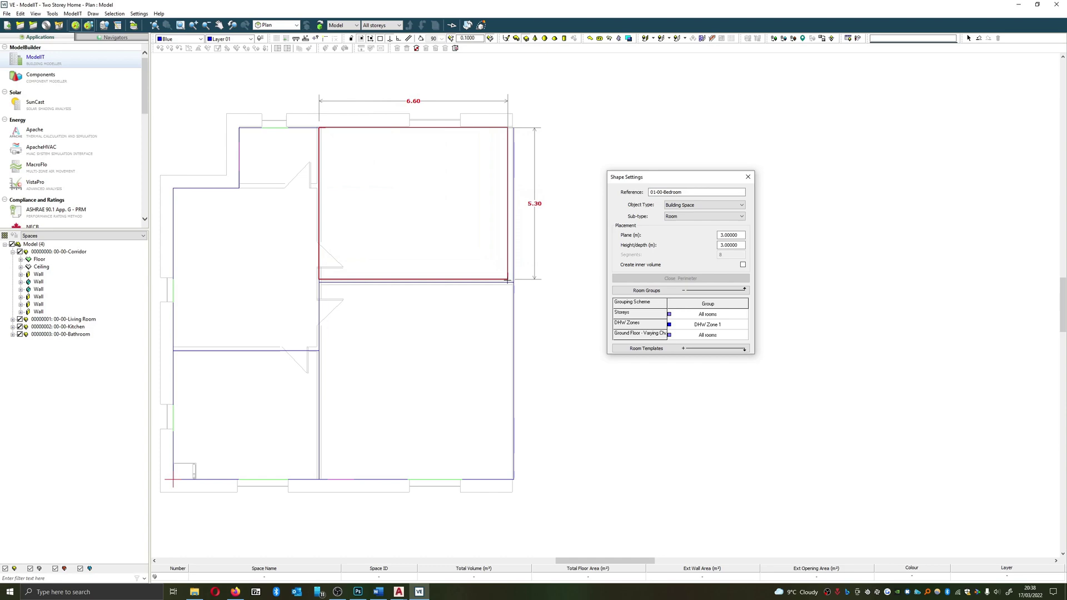
left_click(513, 282)
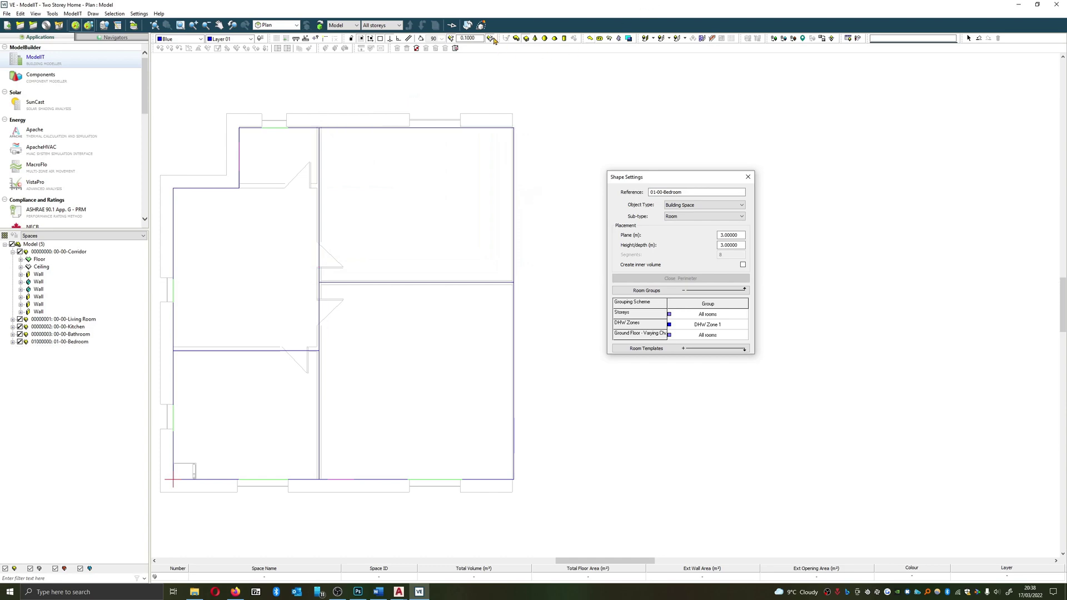
- Inspect the first-floor bedroom above the ground-floor spaces in the 3D model viewer and close the viewer
left_click(482, 25)
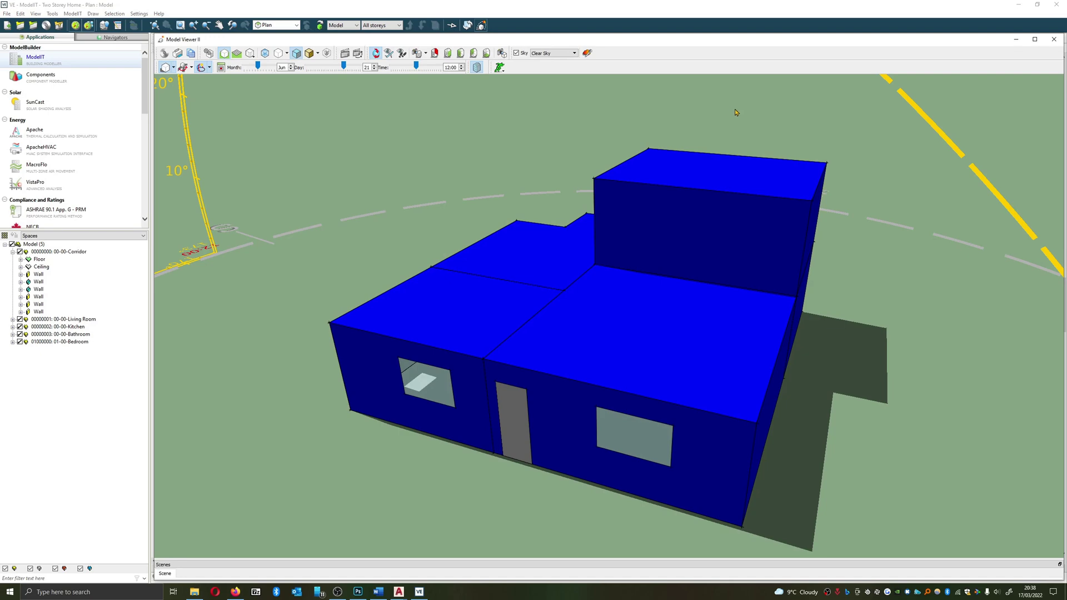
left_click_drag(735, 110, 248, 103)
left_click_drag(600, 165, 398, 134)
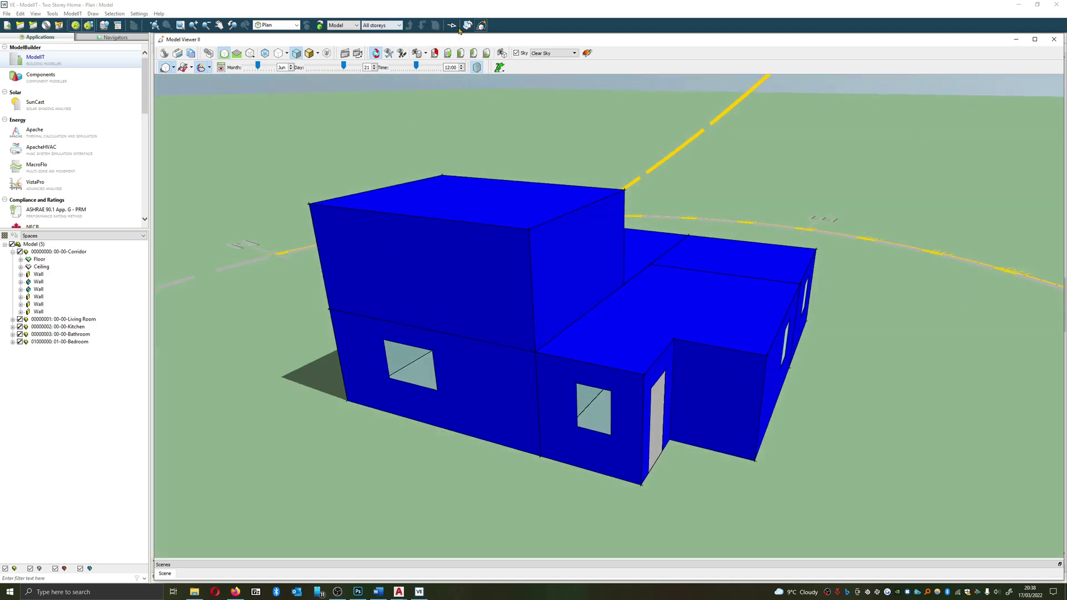
left_click(487, 28)
left_click(482, 25)
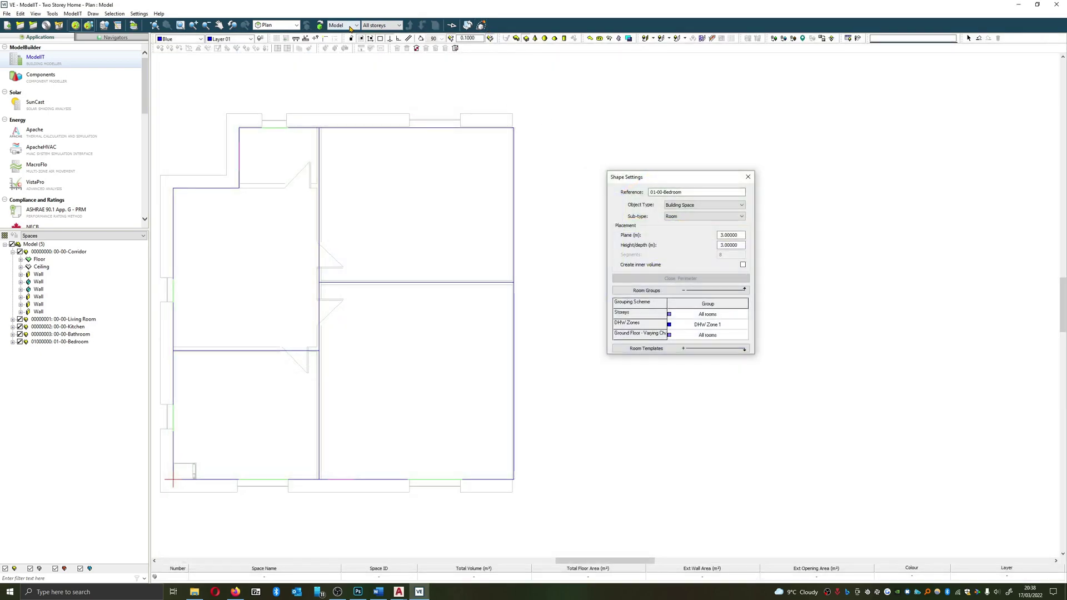
- Limit the plan view to the storey at 3.000 m
left_click(391, 26)
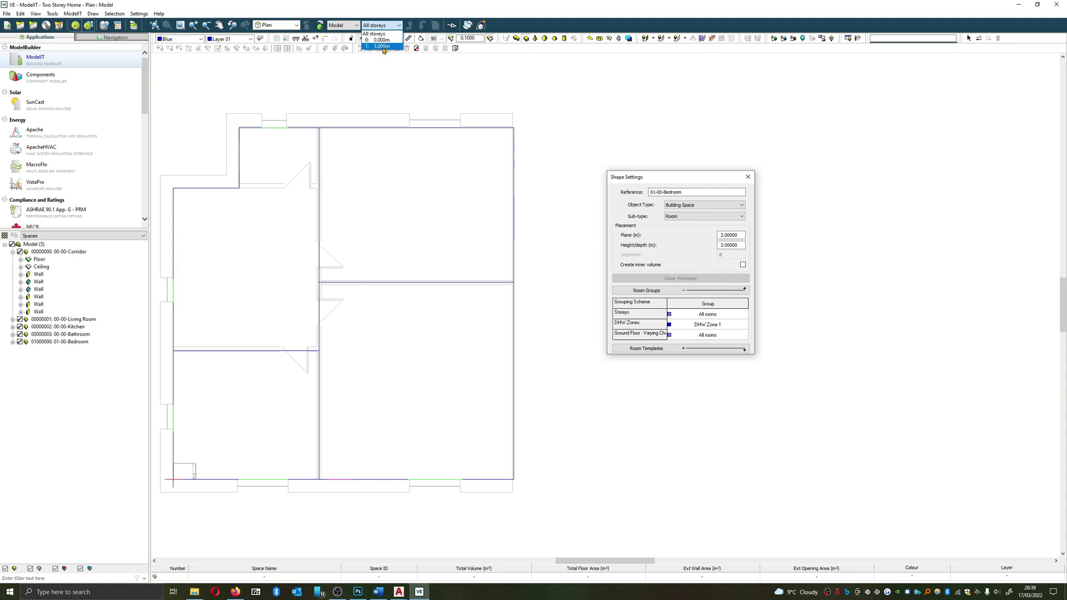
left_click(382, 47)
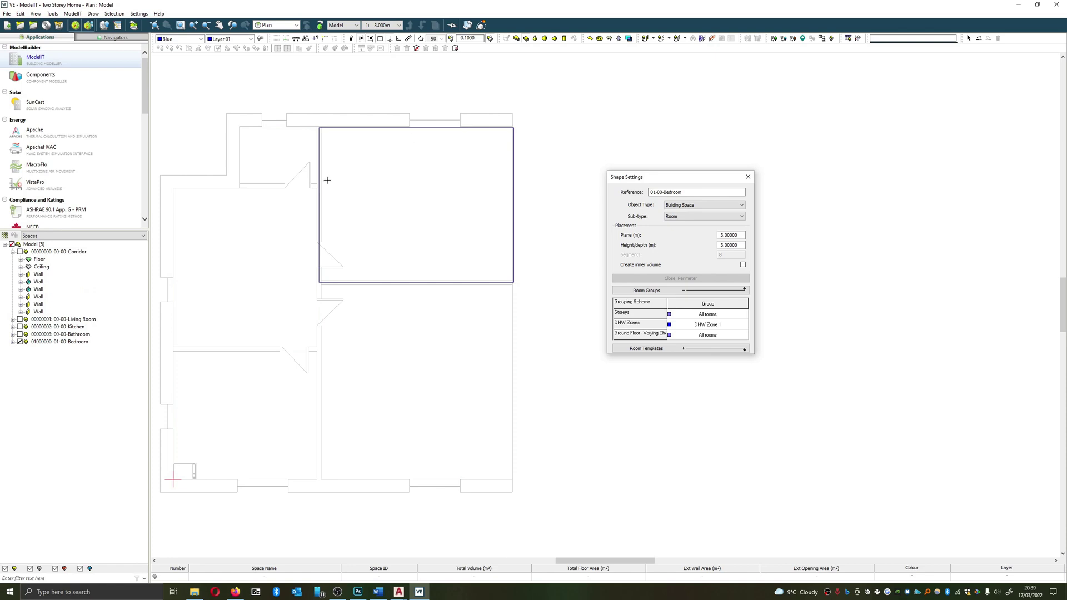
middle_click_drag(327, 180, 364, 167)
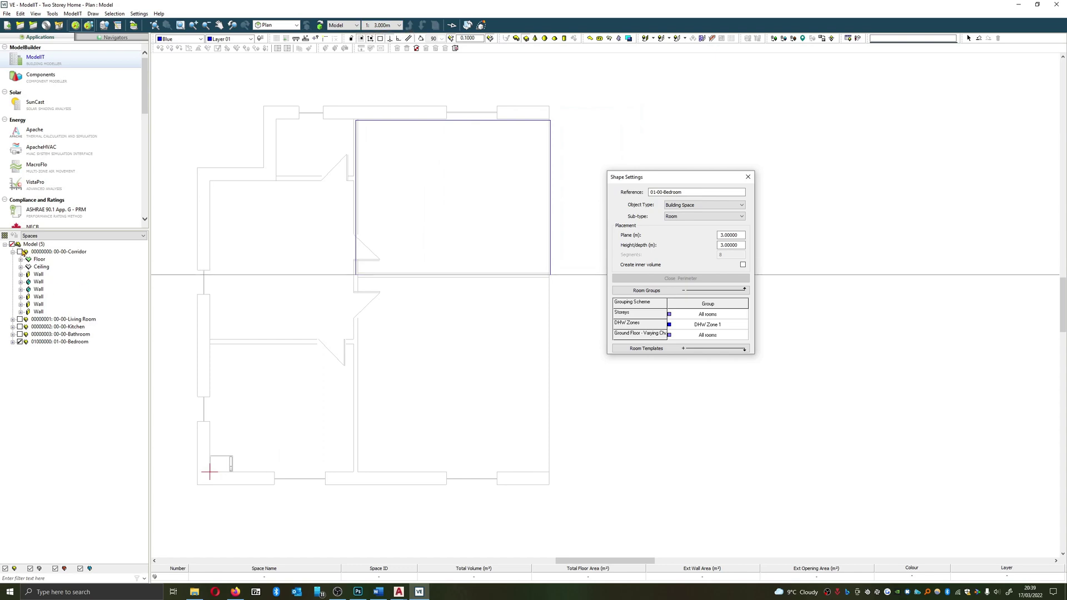
- Show the ground-floor bathroom alongside the bedroom and switch the plan view to the 0.000 m storey
left_click(20, 341)
left_click(20, 334)
left_click(20, 334)
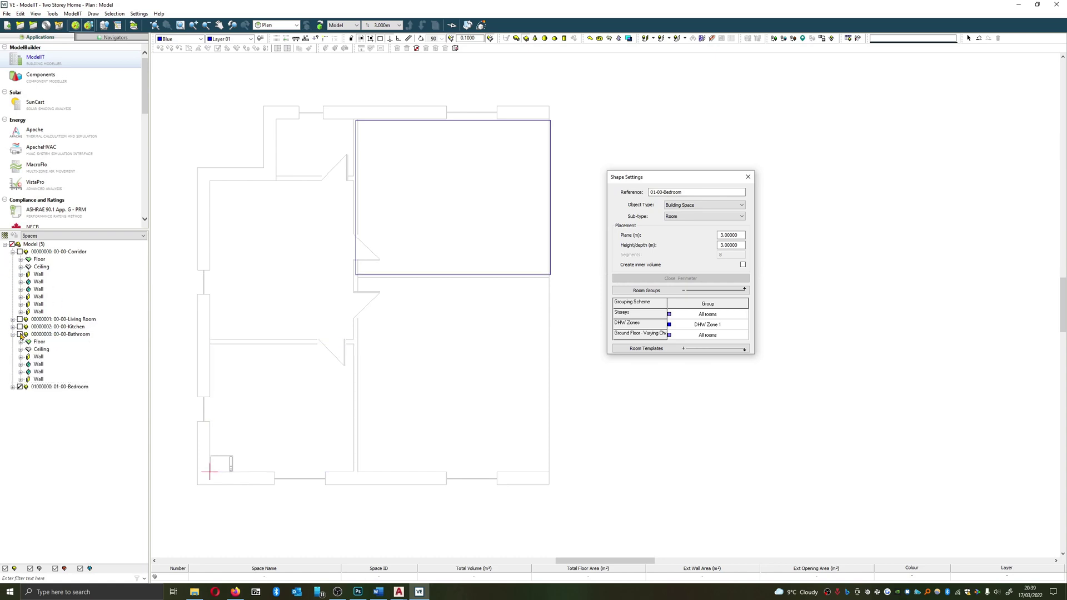
left_click(20, 334)
left_click(388, 25)
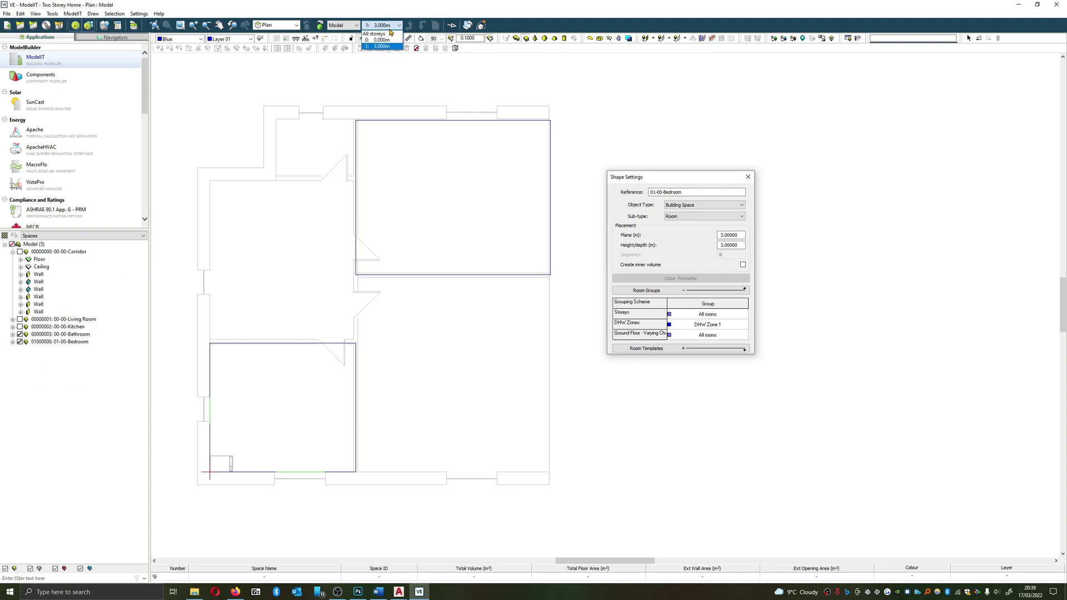
left_click(386, 34)
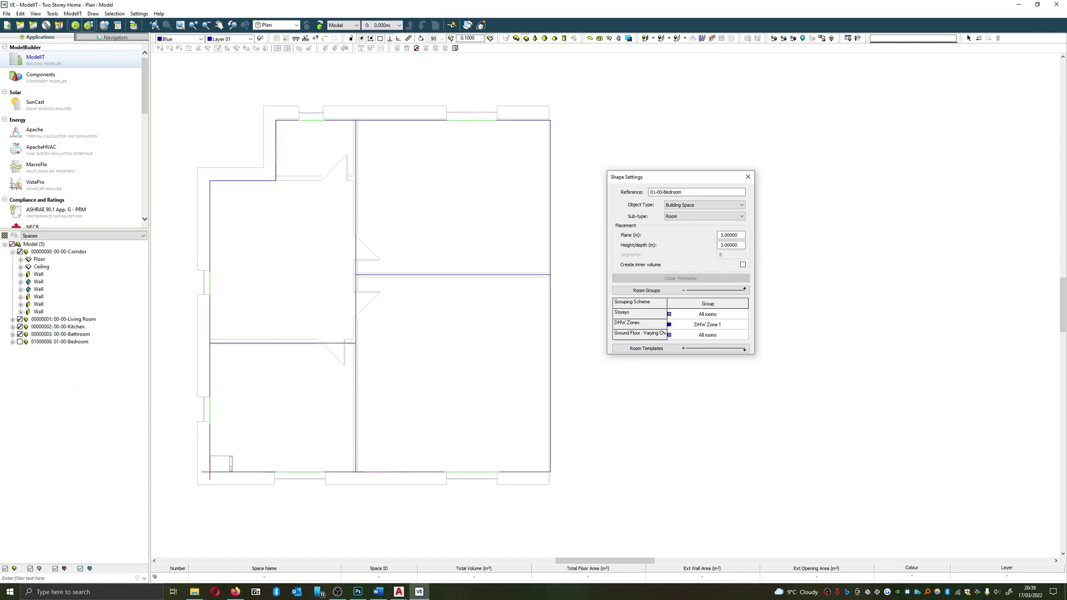
- Return the plan to the 3.000 m storey and draw a second bedroom prism, about 6.8 by 7.0 m, directly below the first
left_click(397, 26)
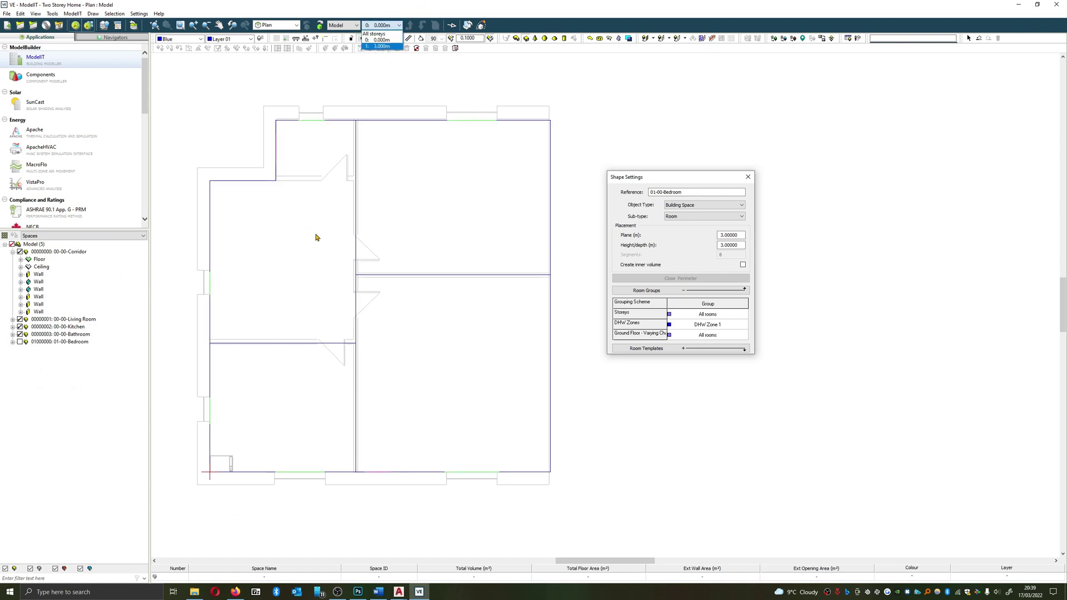
left_click(383, 46)
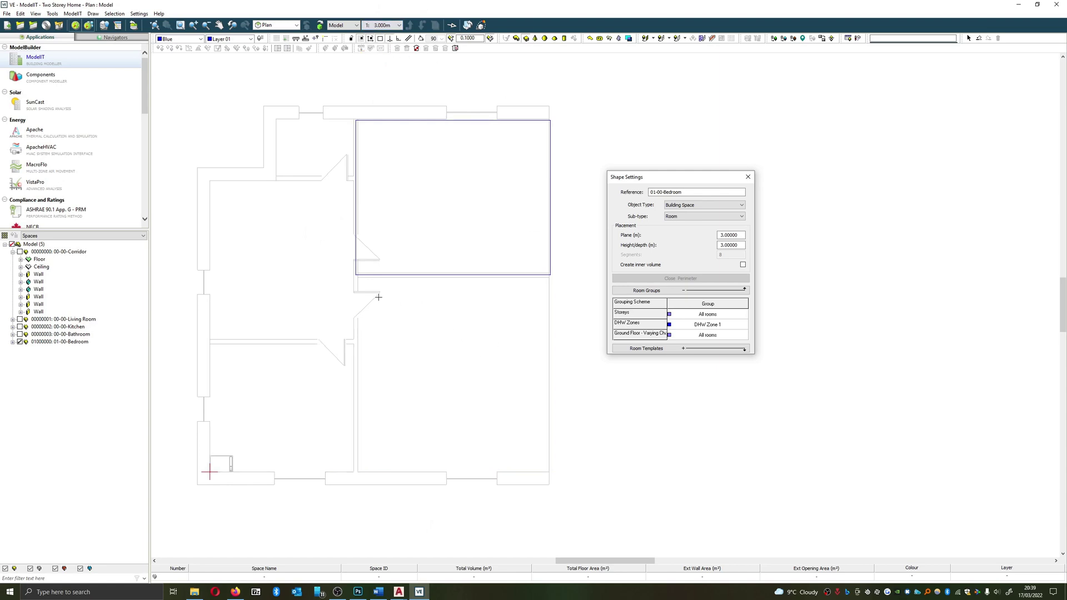
left_click(355, 275)
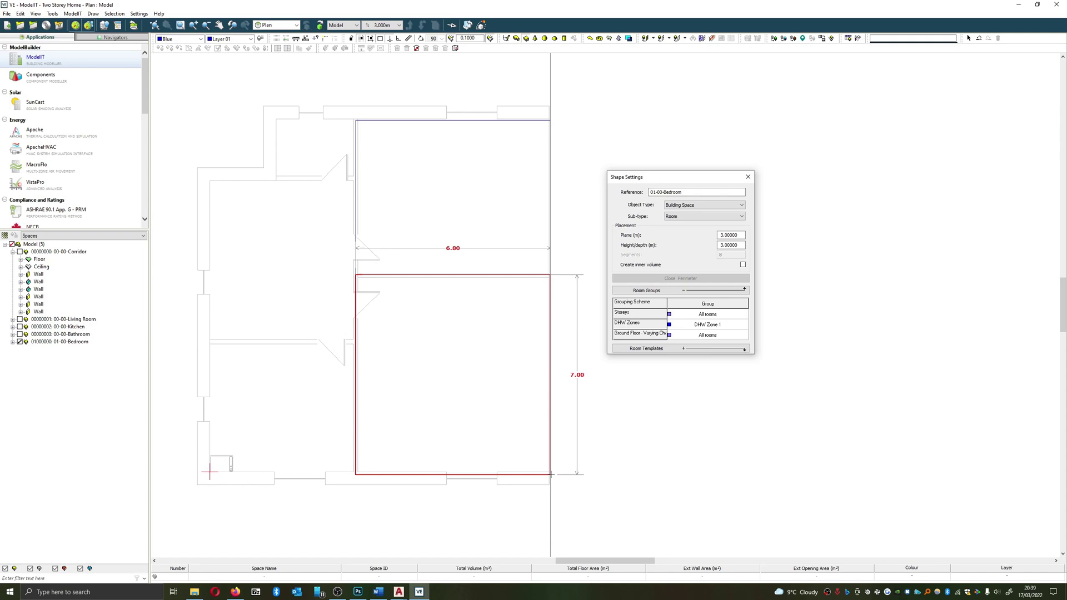
left_click(551, 475)
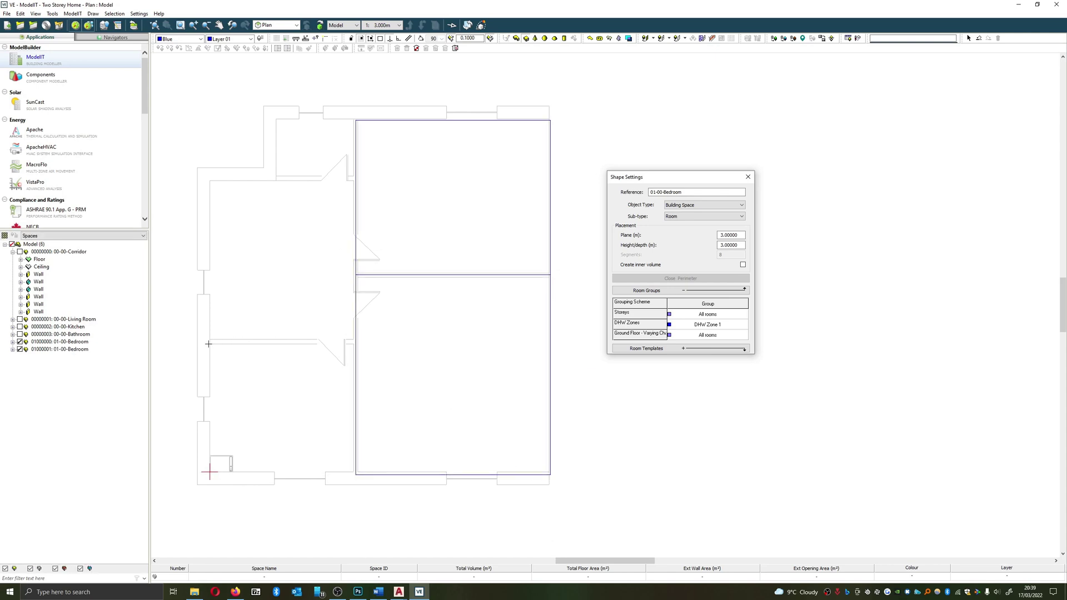
- Draw a third bedroom prism, about 5.0 by 4.6 m, over the lower-left room of the first-floor plan
scroll(351, 345, "up", 5)
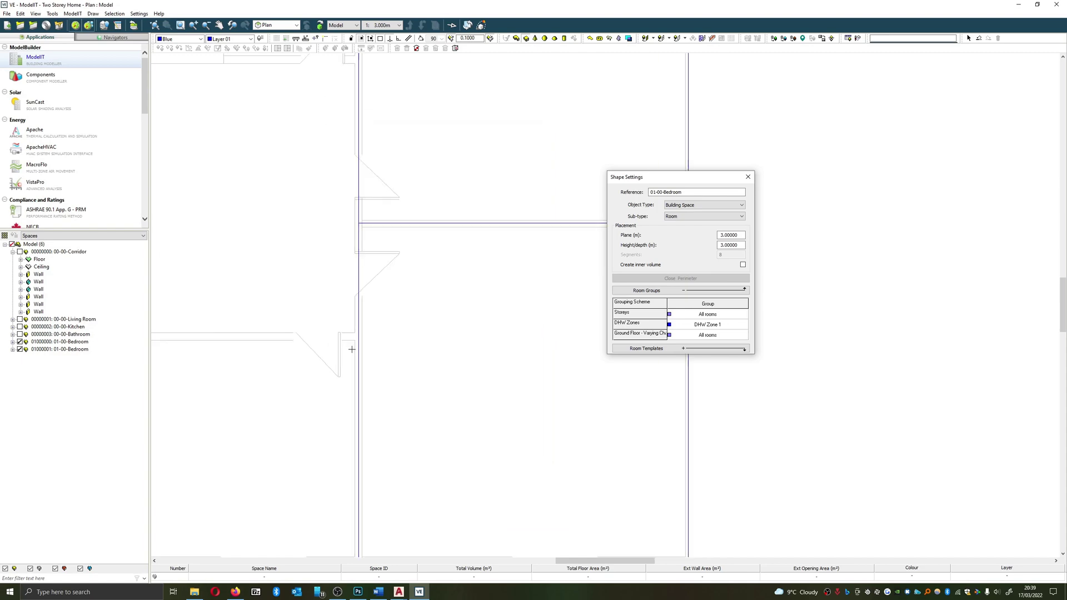
scroll(353, 335, "up", 3)
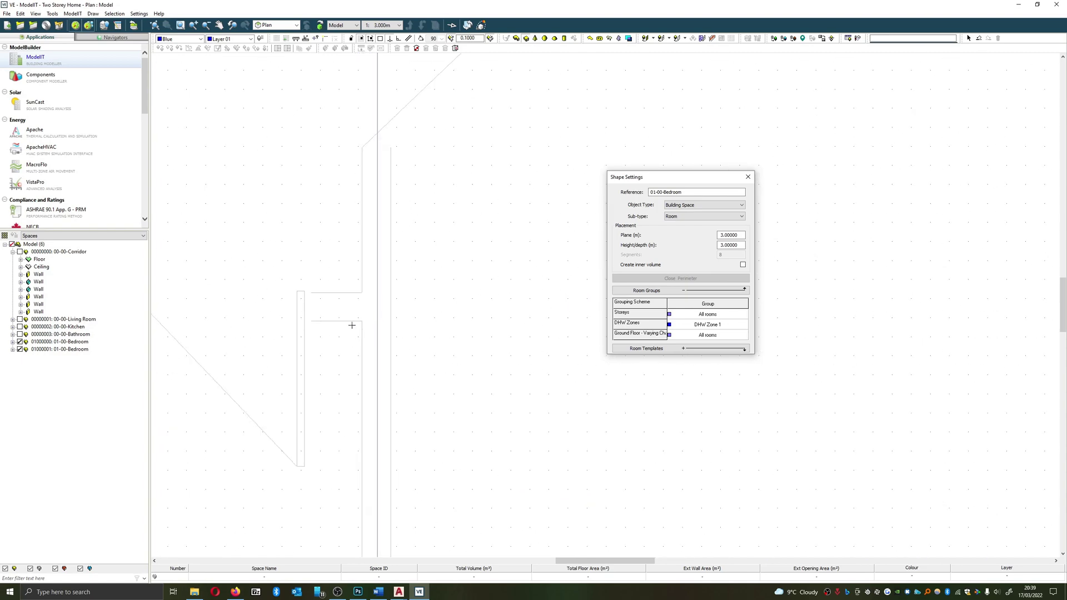
left_click(348, 328)
scroll(359, 334, "down", 6)
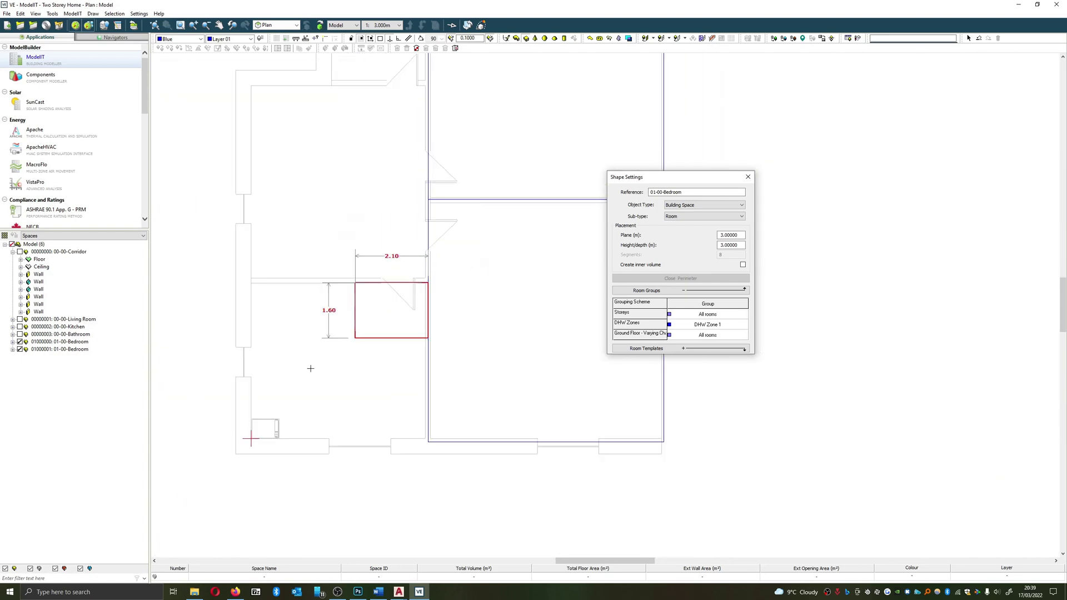
scroll(265, 420, "up", 2)
scroll(239, 452, "up", 2)
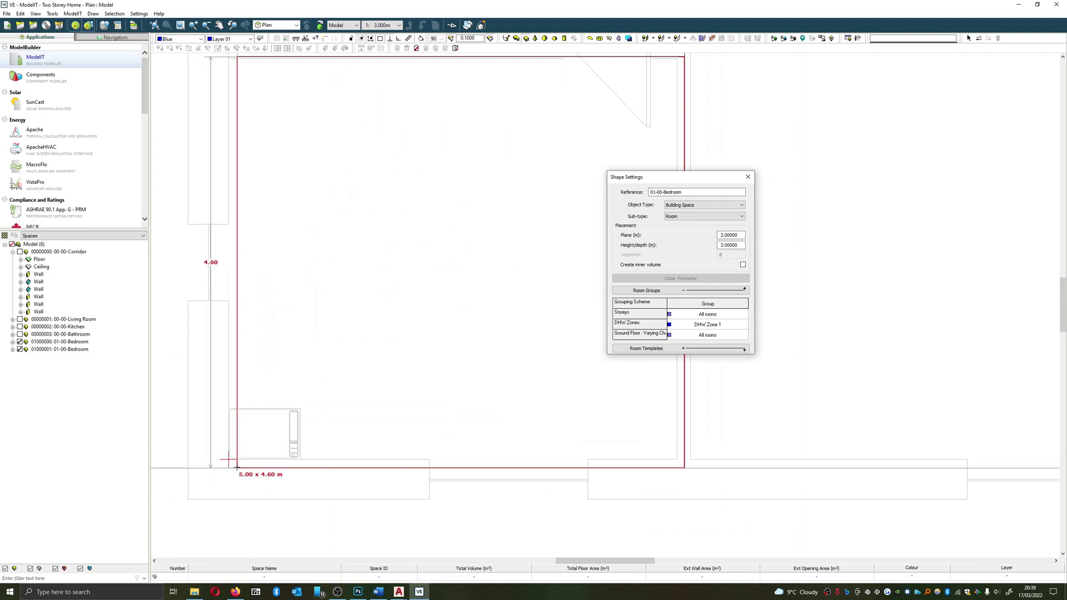
left_click(236, 467)
scroll(430, 428, "down", 4)
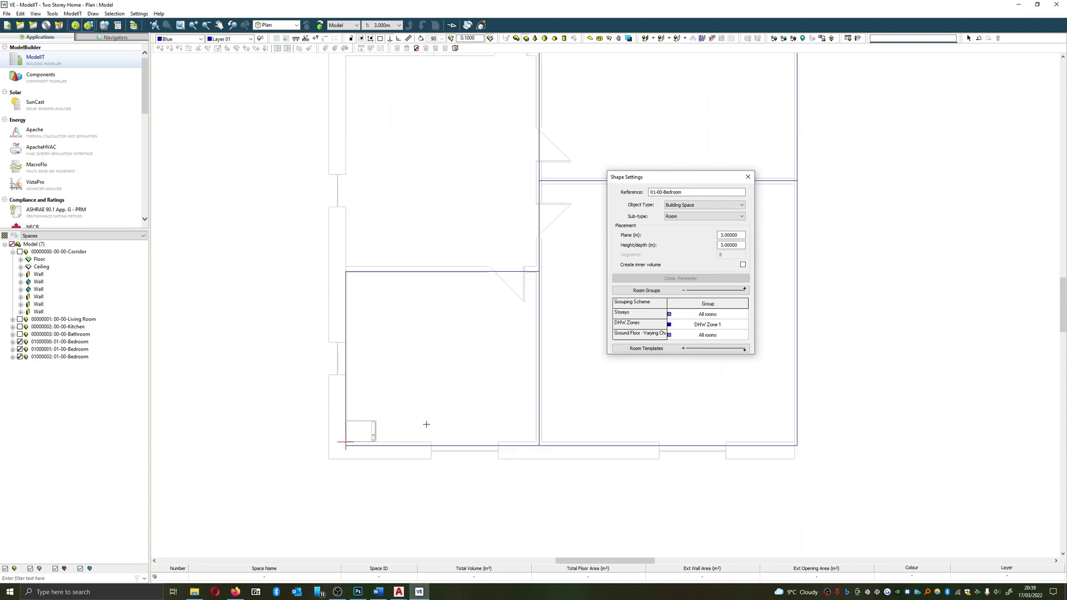
- Draw a fourth bedroom prism, about 5.1 m wide, over the middle-left room of the first-floor plan
middle_click_drag(424, 422, 379, 482)
middle_click_drag(333, 380, 428, 423)
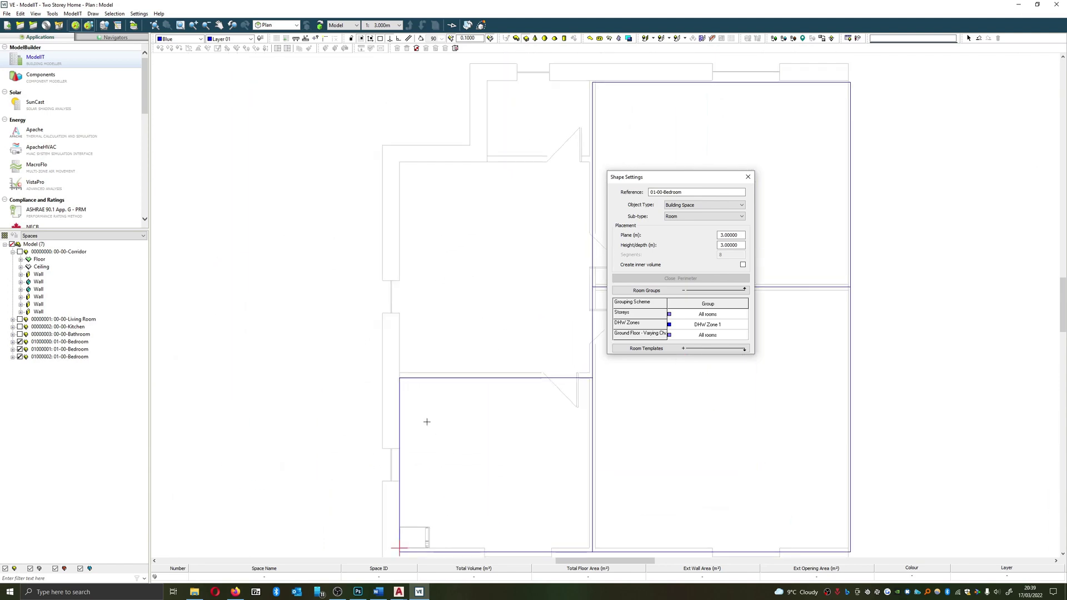
left_click(398, 380)
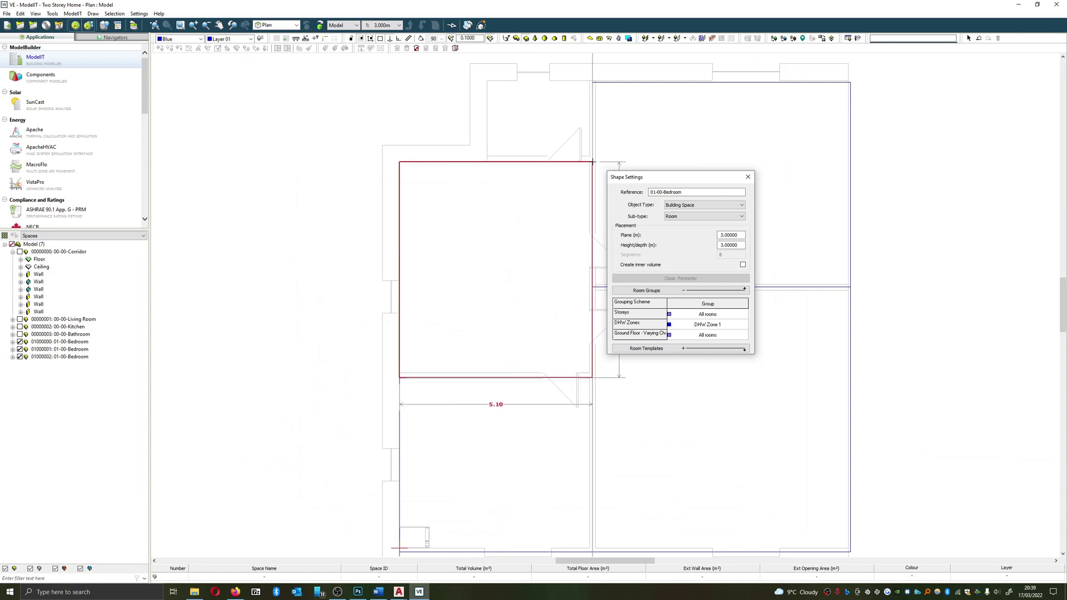
left_click(592, 162)
- Draw a fifth bedroom prism, about 2.8 by 2.1 m, over the small upper-left room of the plan
left_click(593, 162)
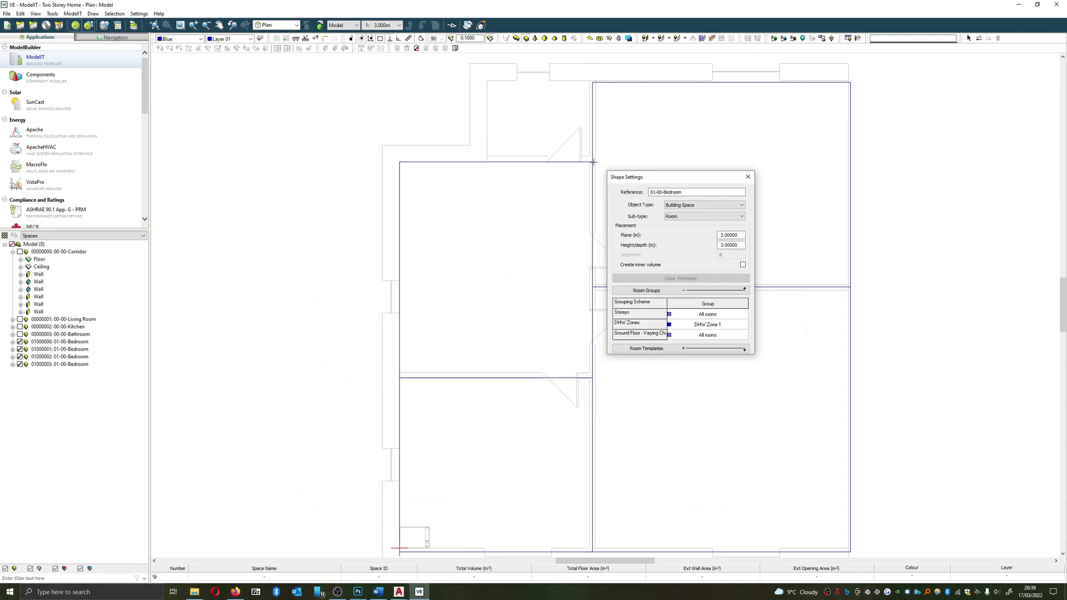
left_click(487, 84)
scroll(562, 114, "down", 3)
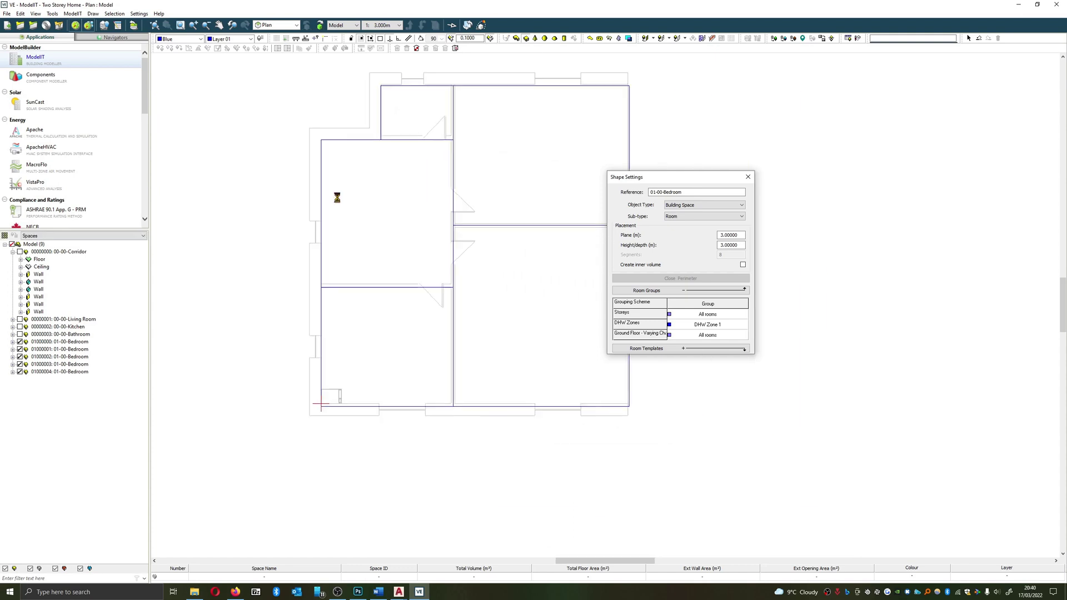
- Include all storeys in the view and inspect the two-storey building from several sides in the 3D model viewer
left_click(387, 25)
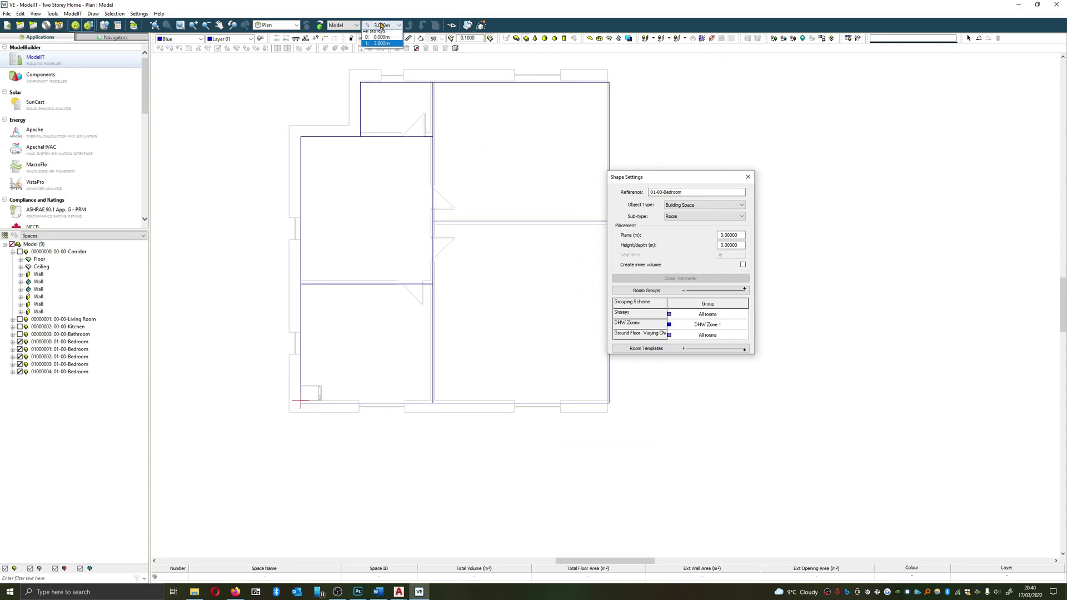
left_click(387, 35)
left_click(482, 25)
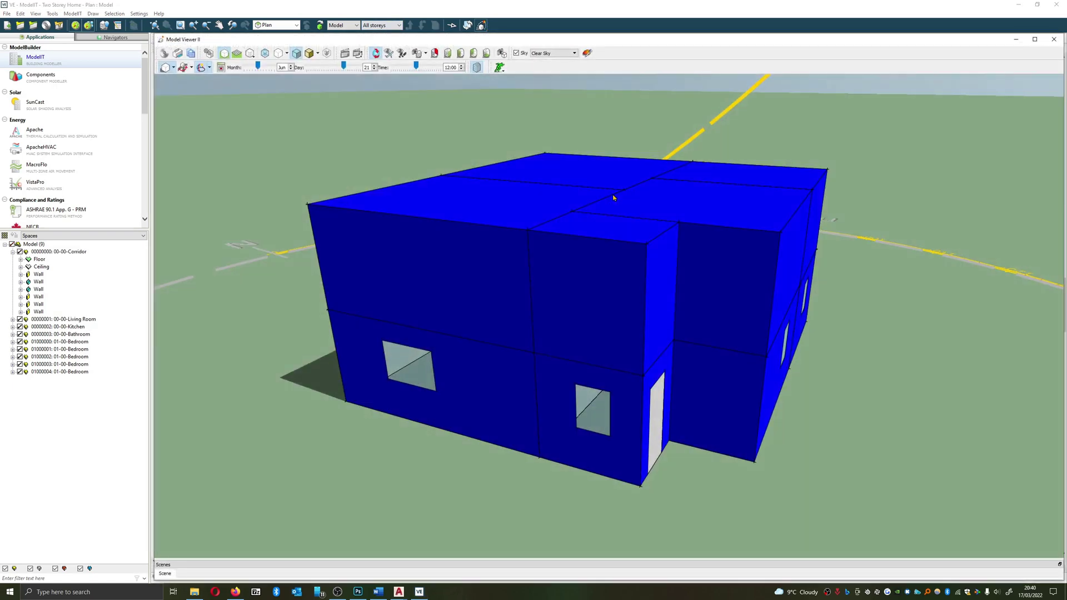
left_click_drag(613, 198, 786, 243)
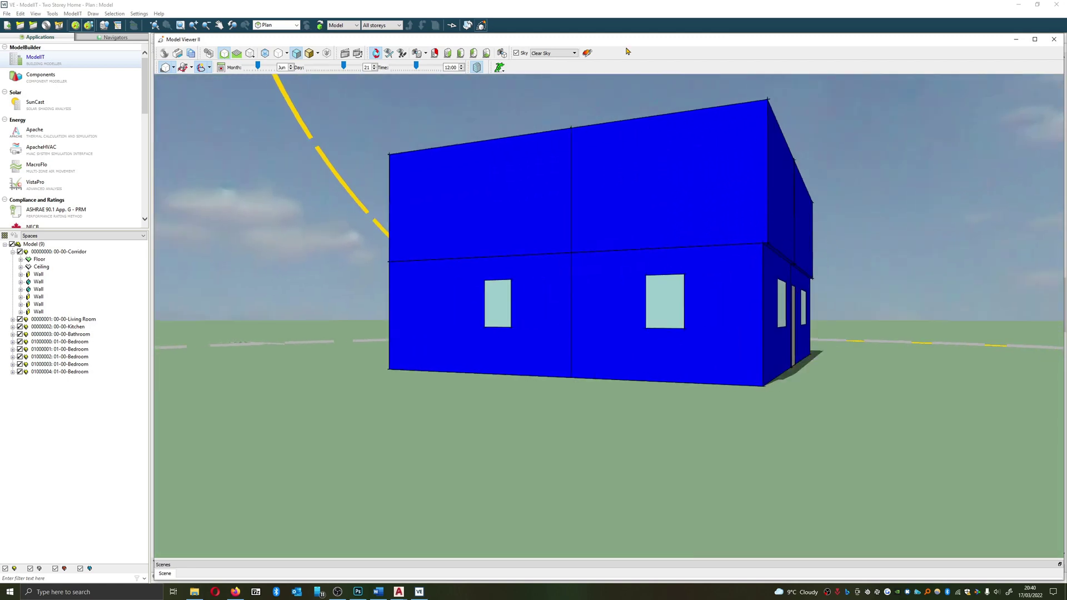
scroll(734, 250, "up", 6)
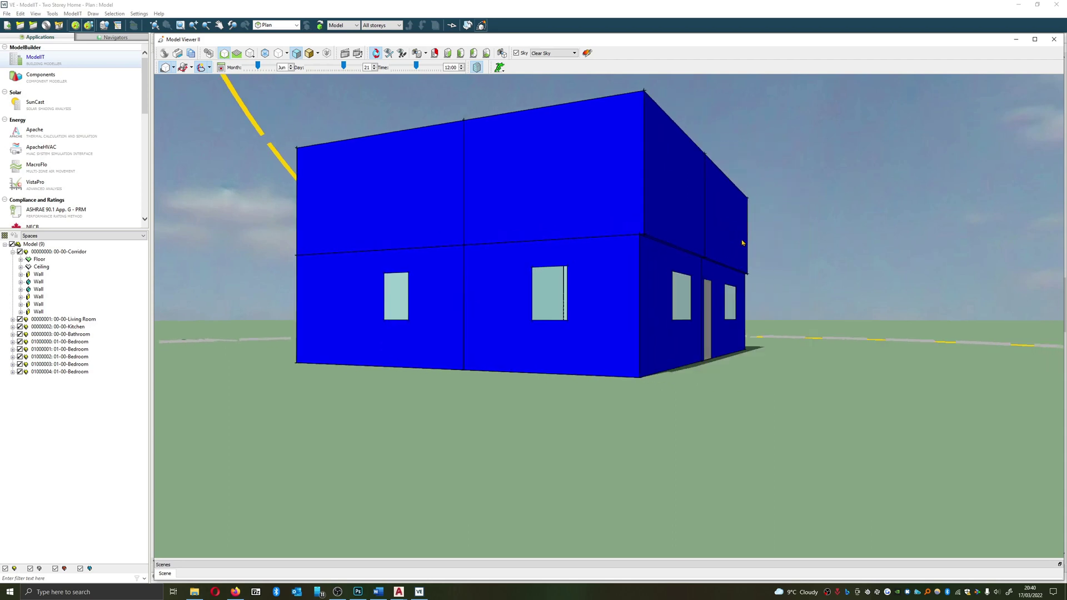
left_click_drag(725, 259, 716, 265)
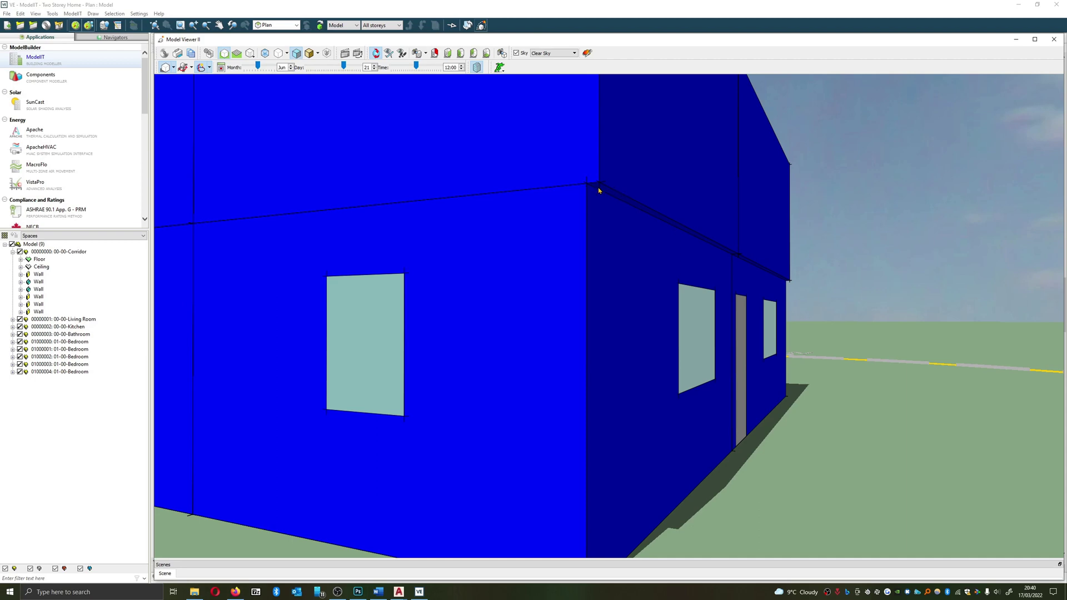
left_click(467, 25)
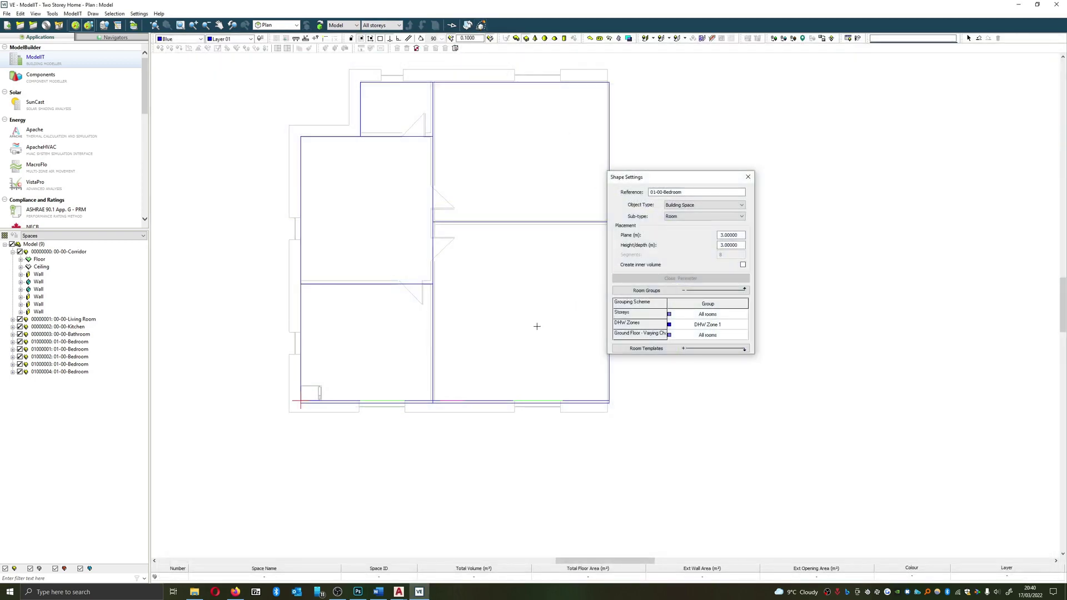
- Stop drawing and delete the first-floor bedrooms over the lower-left, middle-left and upper-right rooms
left_click(527, 338)
key("Escape")
left_click(488, 320)
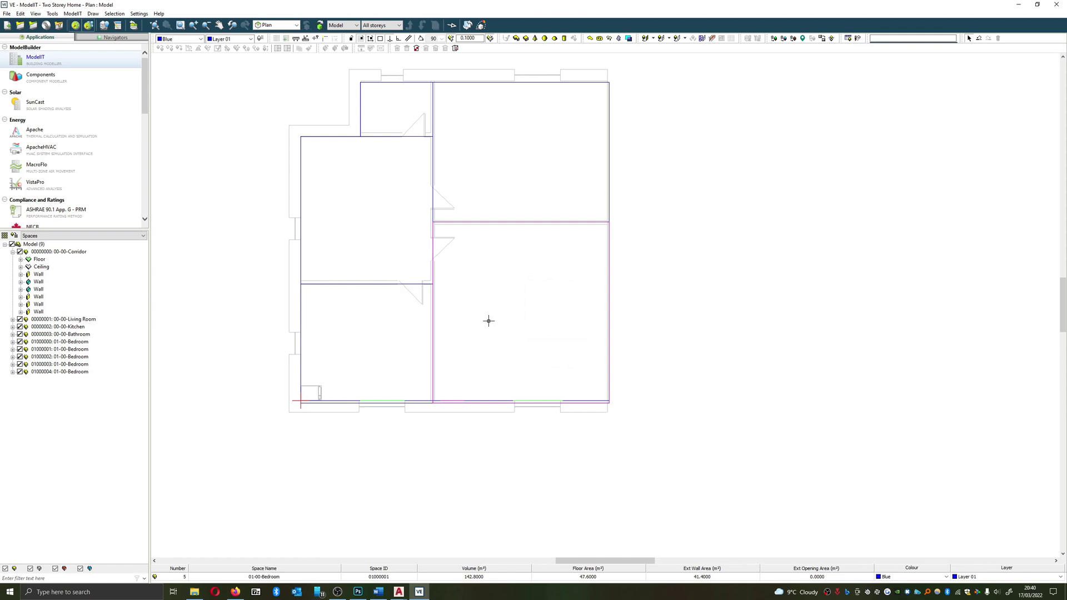
left_click(378, 346)
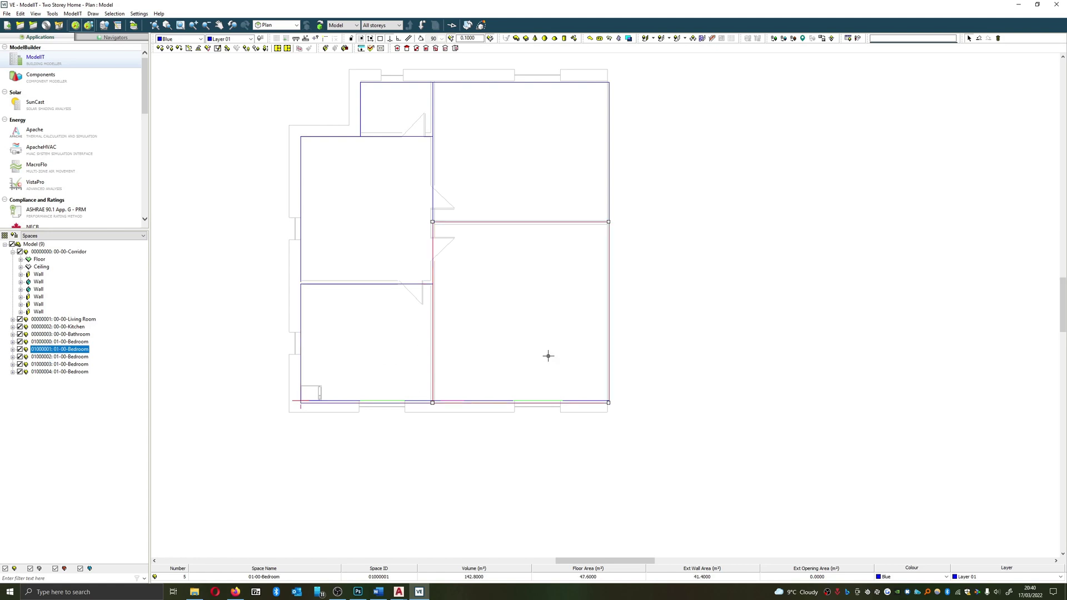
key("Delete")
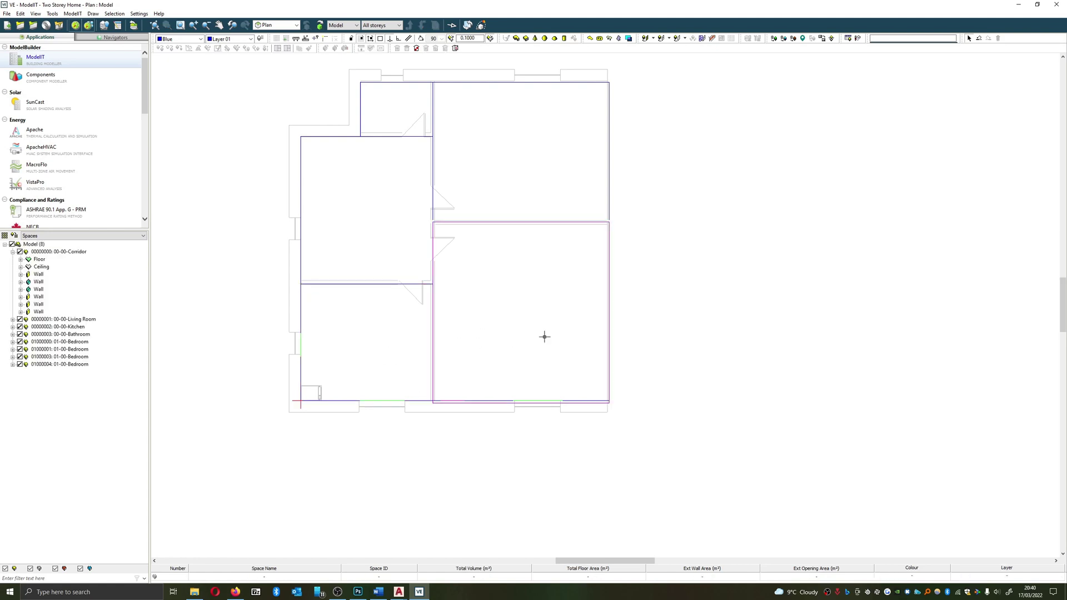
left_click(390, 260)
key("Delete")
left_click(513, 202)
key("Delete")
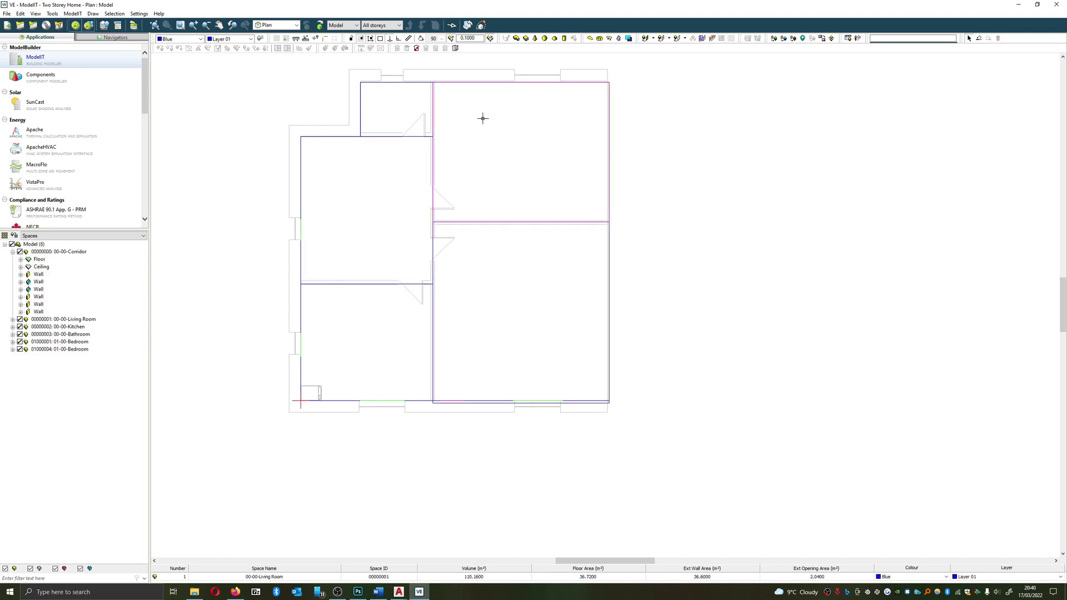
- Inspect the remaining ground- and first-floor spaces in the 3D model viewer
left_click(480, 25)
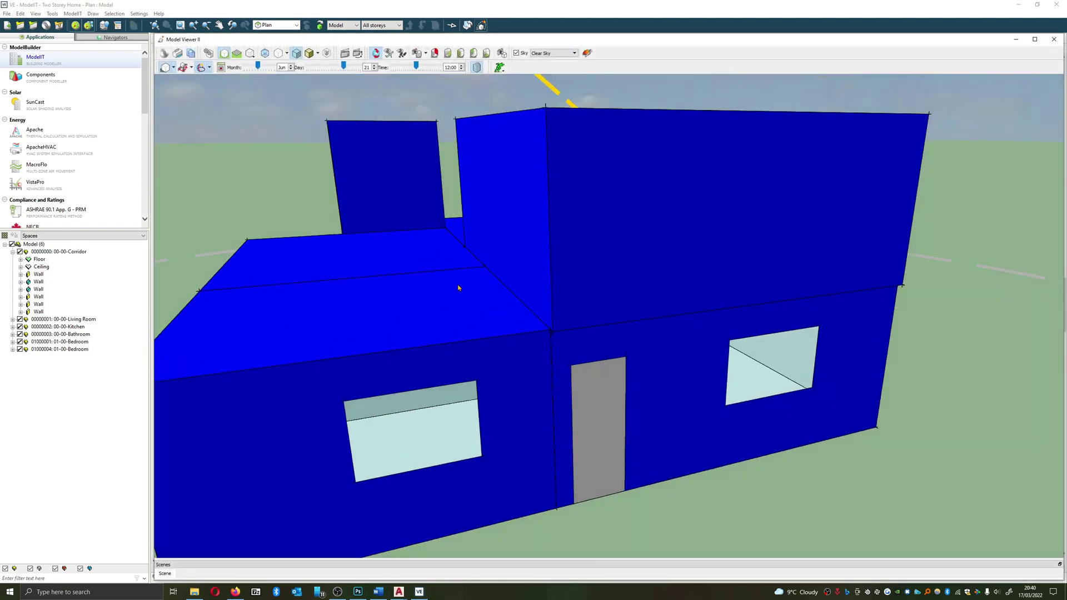
left_click_drag(460, 288, 812, 377)
scroll(508, 374, "down", 5)
scroll(540, 387, "up", 1)
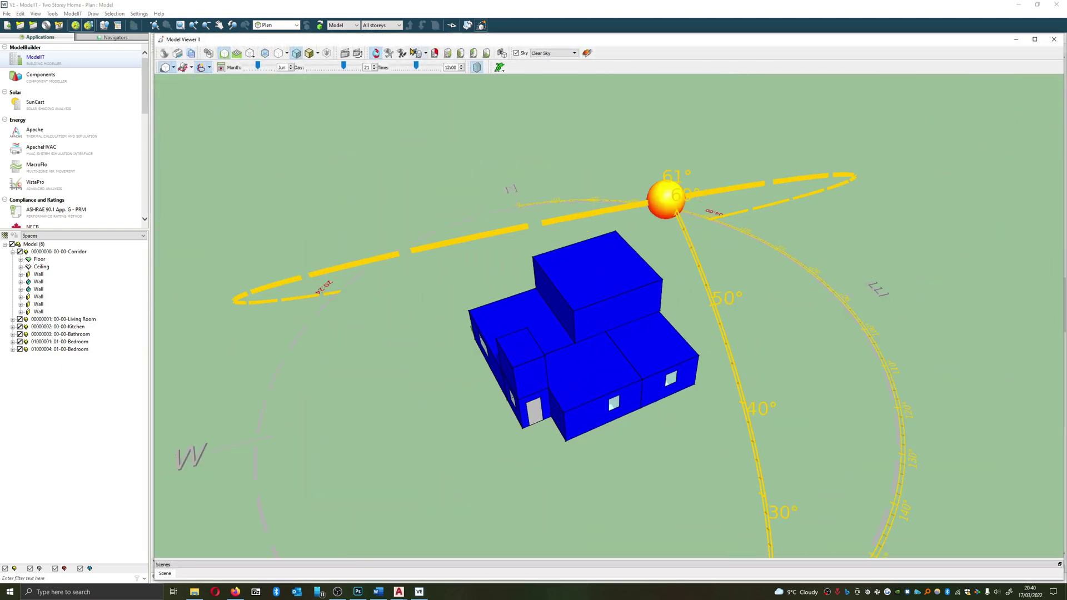
left_click(482, 26)
- Limit the plan view to the 3.000 m storey and delete all of its remaining bedroom spaces
left_click(381, 27)
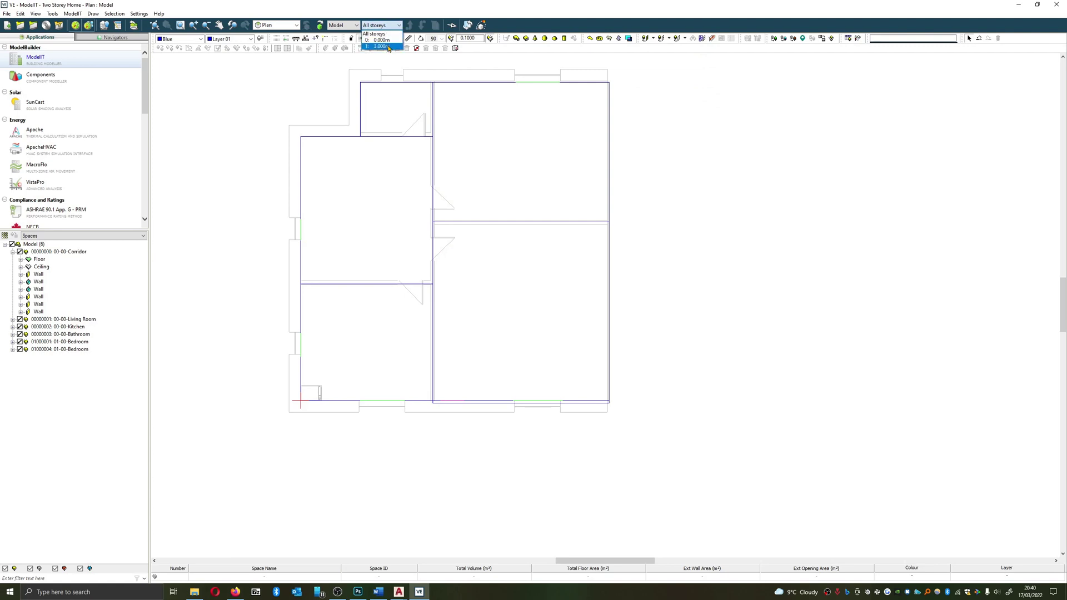
left_click(382, 38)
left_click_drag(260, 73, 687, 495)
key("Delete")
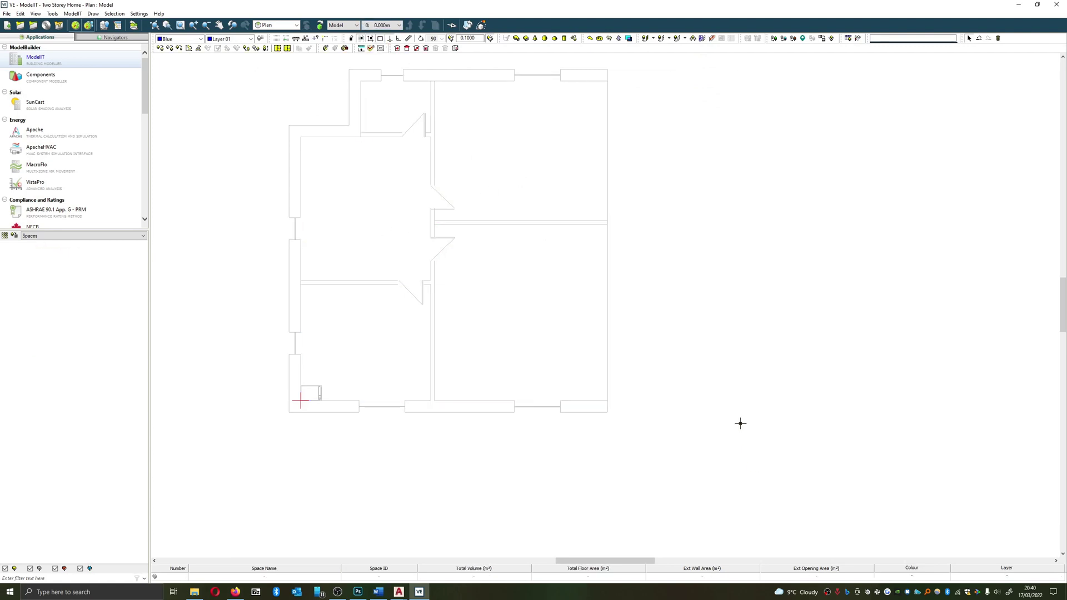
scroll(383, 25, "up", 1)
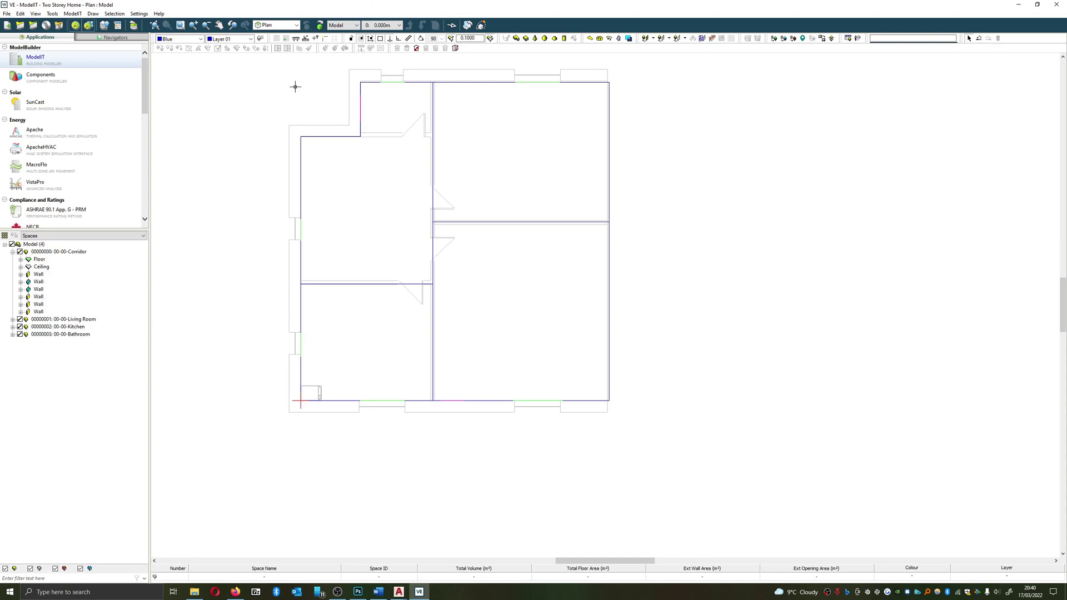
- Switch the drawing view from Plan to the Right elevation
left_click_drag(247, 87, 757, 373)
left_click(730, 345)
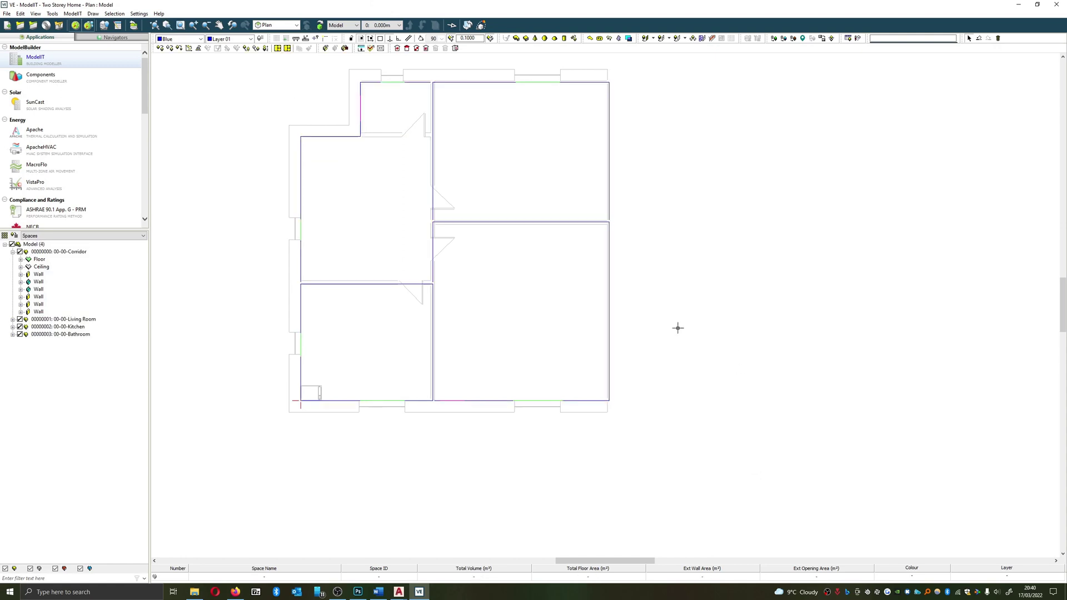
left_click(337, 25)
left_click(334, 33)
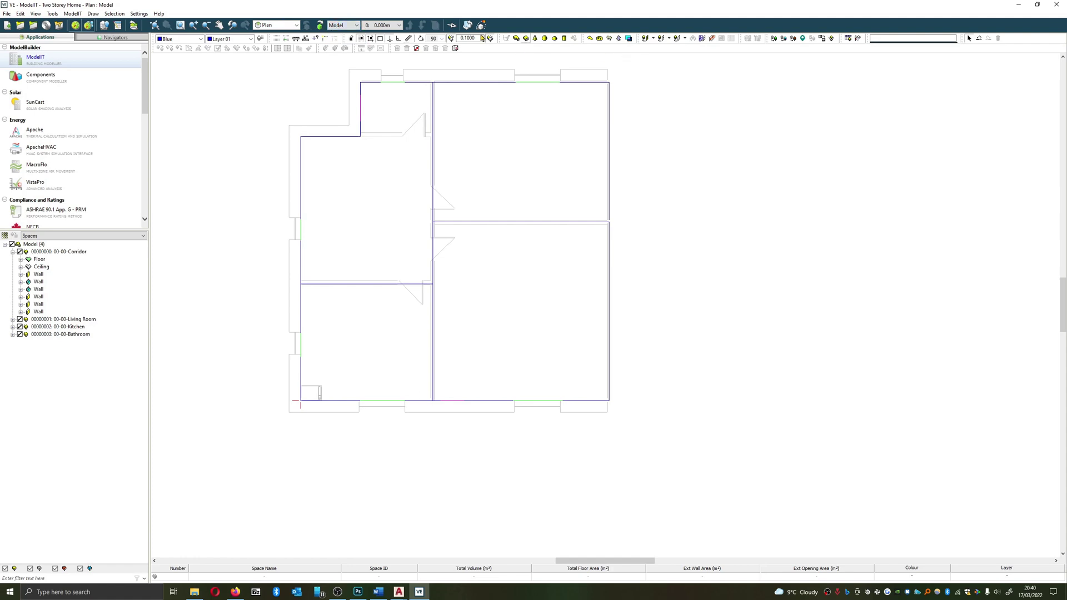
left_click(351, 26)
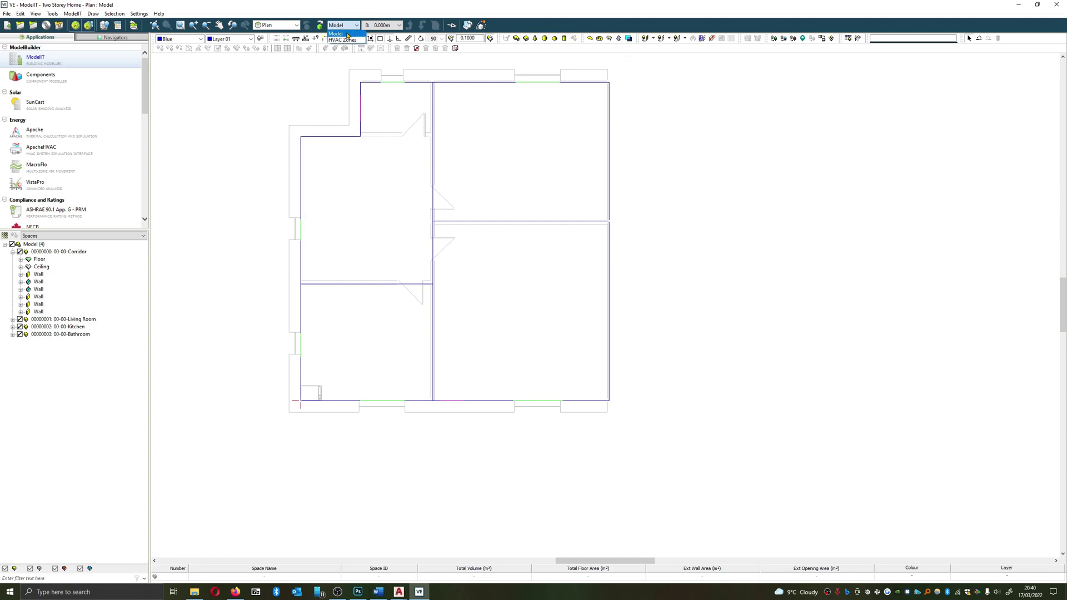
left_click(282, 26)
left_click(281, 25)
left_click(278, 42)
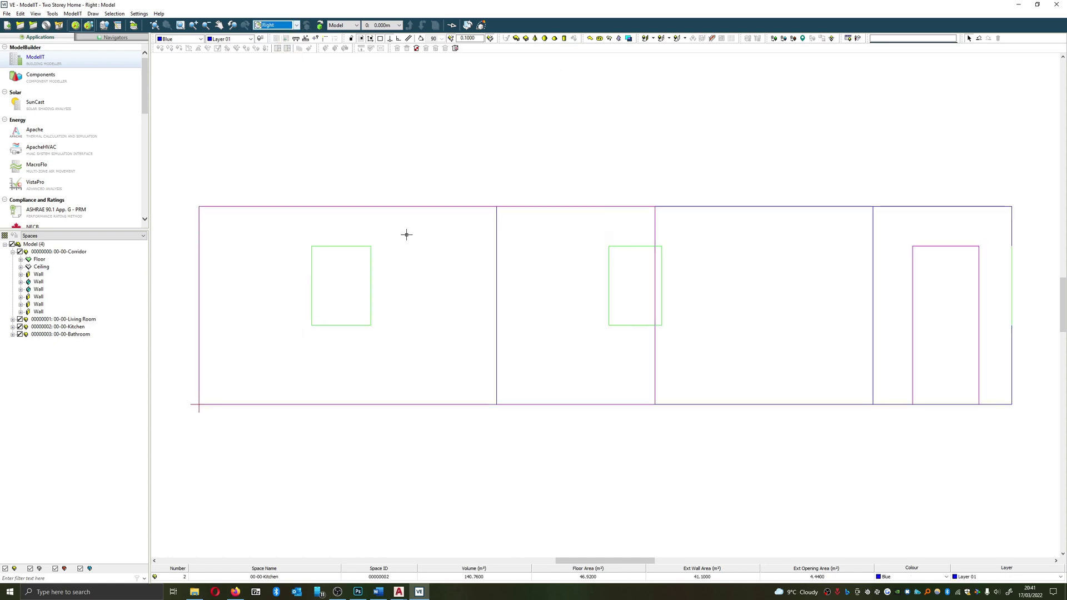
- Copy all ground-floor spaces directly above themselves, from the lower-left corner of the elevation to its upper-left corner
left_click_drag(174, 128, 912, 436)
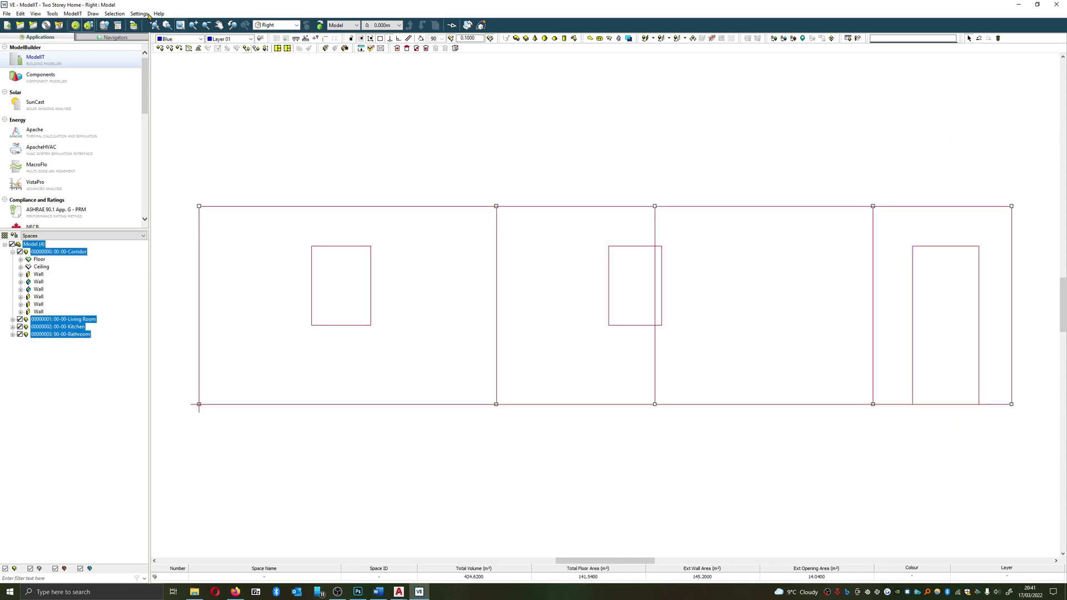
left_click(161, 49)
left_click(198, 404)
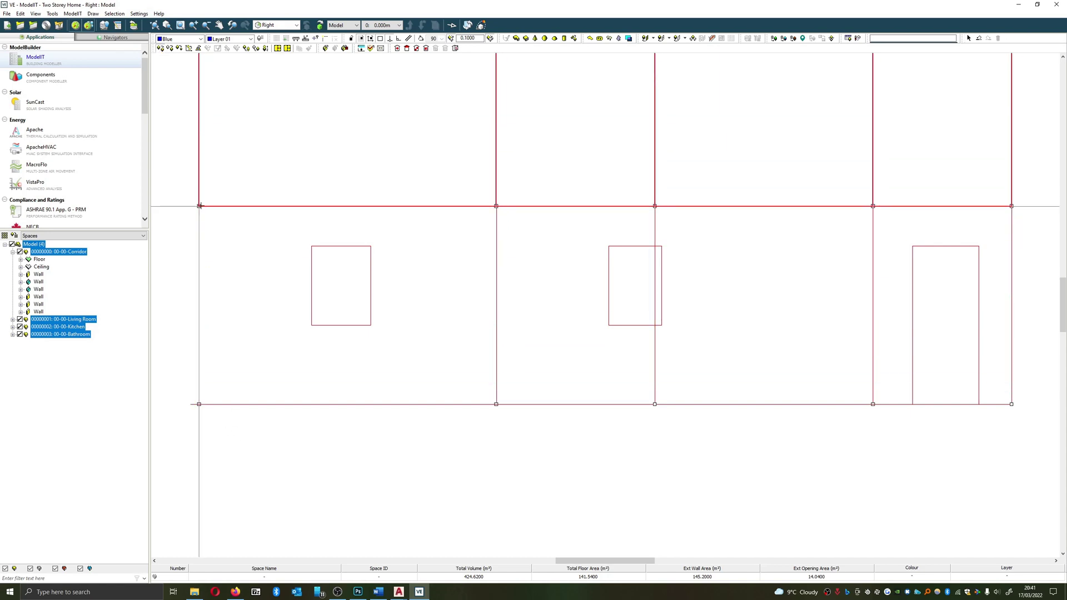
left_click(199, 206)
scroll(434, 366, "down", 3)
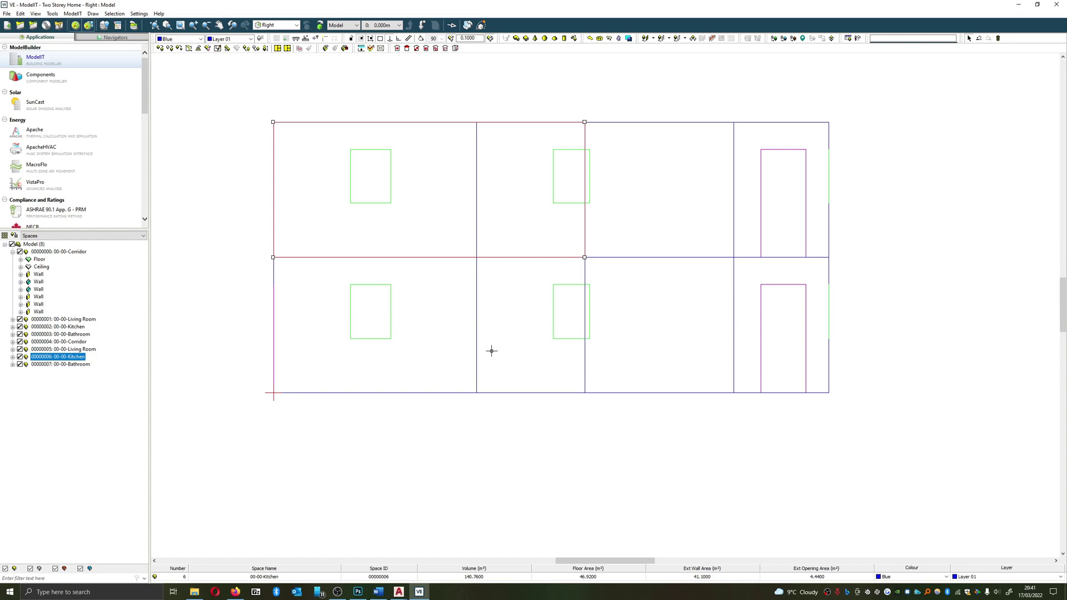
- Clear the selection and examine the copied storey in the 3D model viewer
left_click(670, 411)
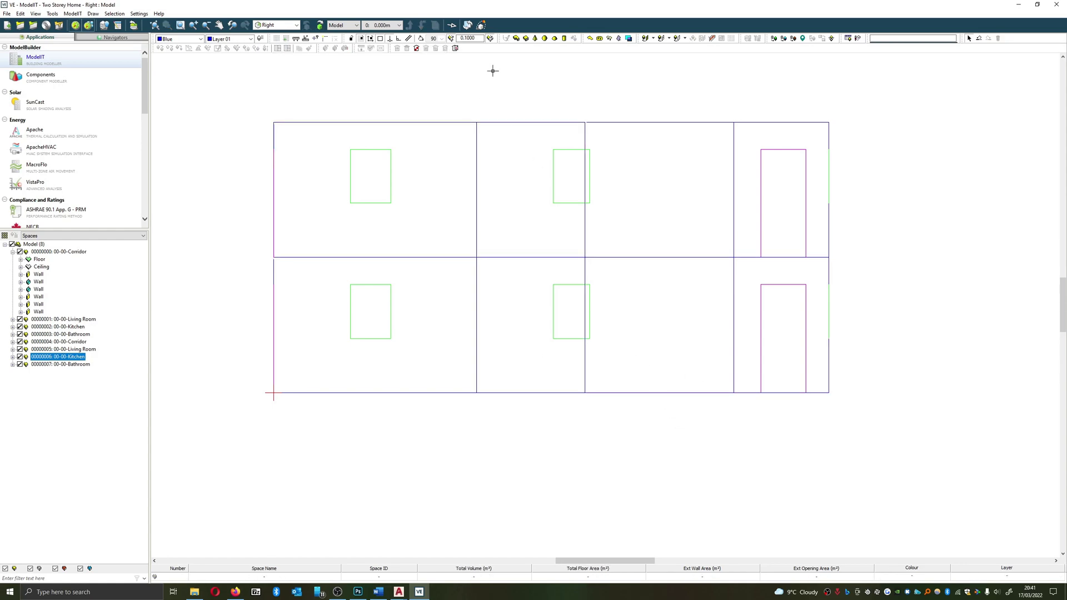
left_click(481, 27)
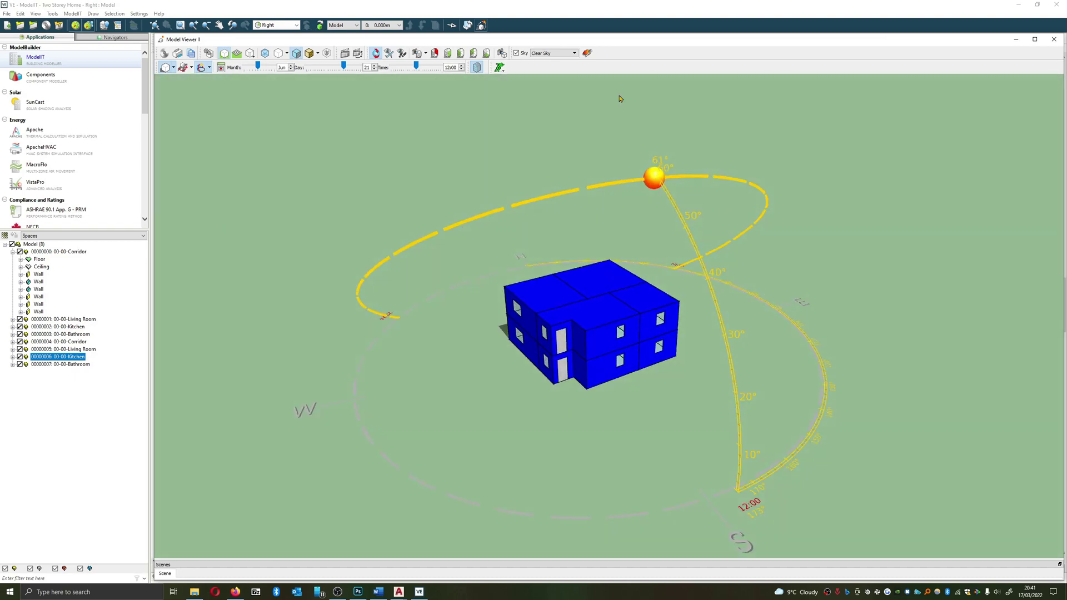
left_click(481, 27)
- Select the spaces of both storeys and copy them on top of the existing block to make four storeys
left_click_drag(236, 96, 874, 221)
scroll(800, 219, "down", 2)
middle_click_drag(800, 219, 770, 323)
left_click(350, 172)
left_click_drag(237, 157, 914, 462)
left_click(160, 49)
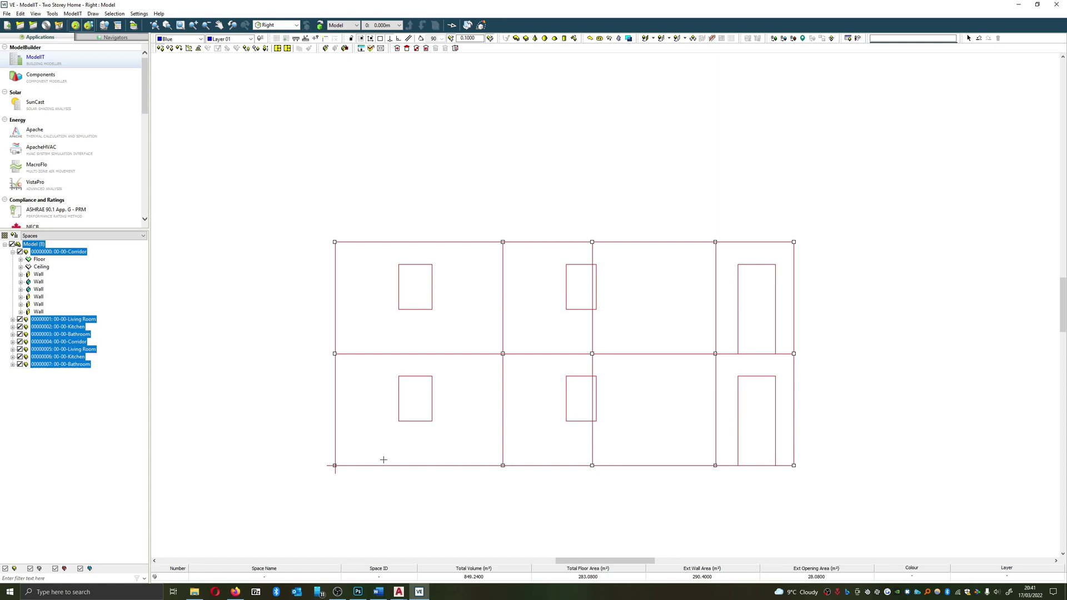
left_click(334, 466)
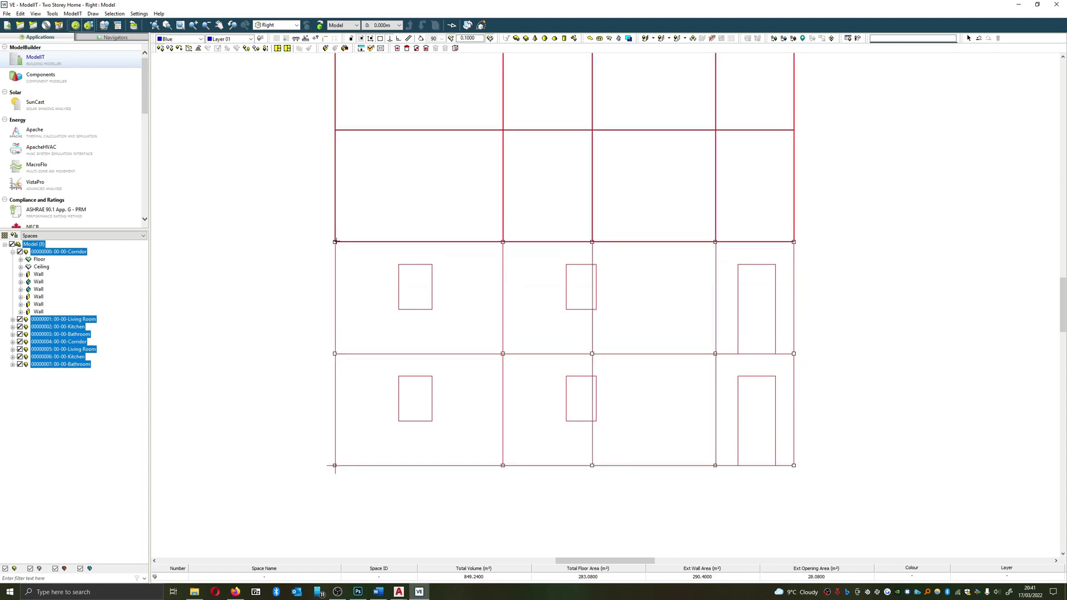
left_click(335, 242)
scroll(290, 283, "down", 2)
scroll(284, 223, "down", 1)
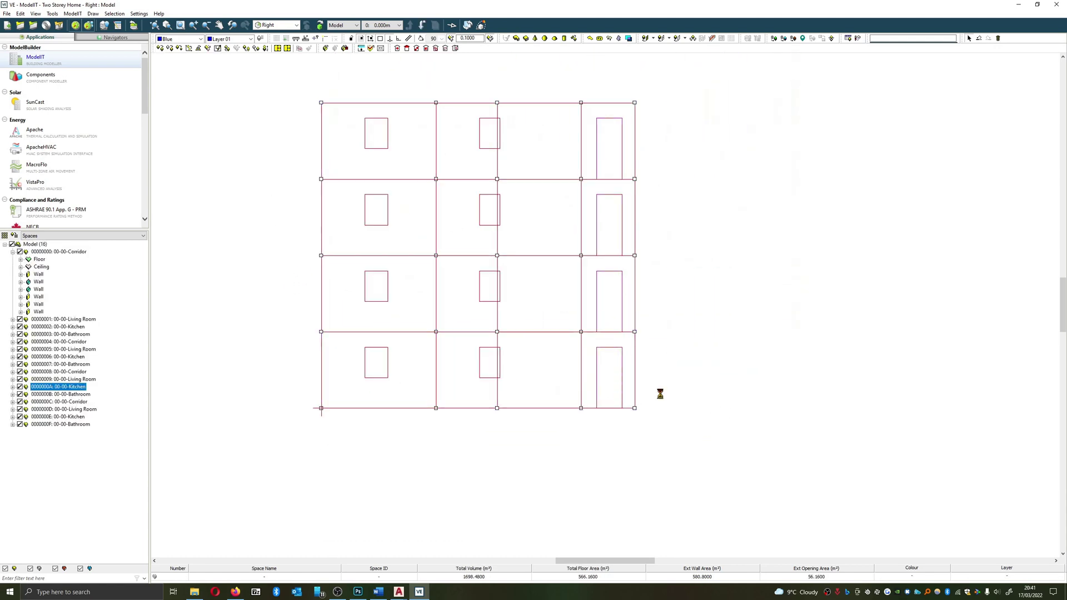
- Copy all four storeys from the block's lower-left corner to its upper-left corner to make eight storeys
scroll(660, 393, "down", 3)
left_click(161, 49)
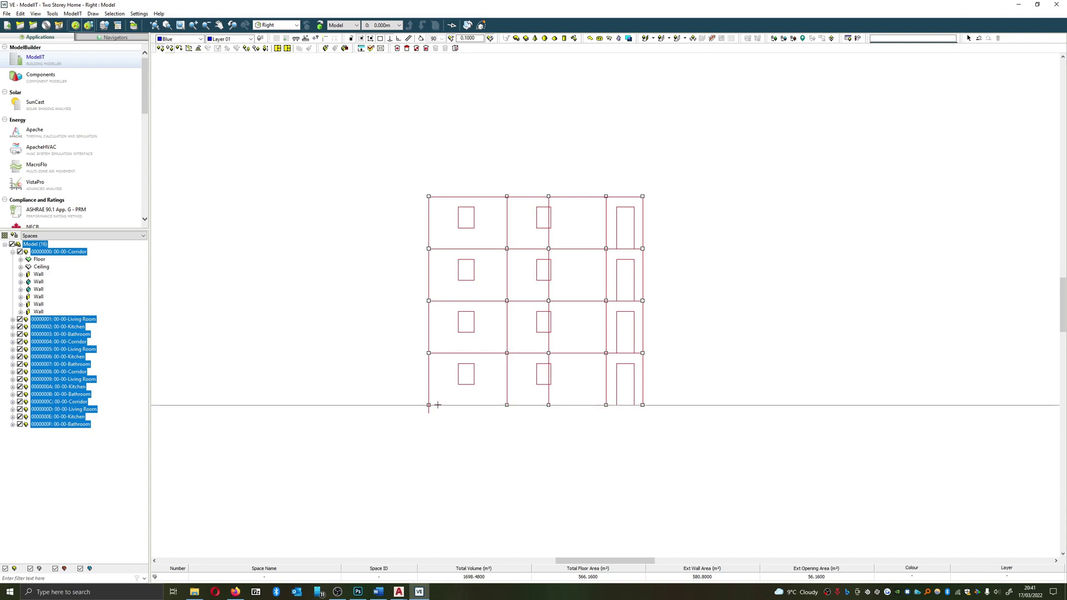
left_click(428, 405)
left_click(428, 196)
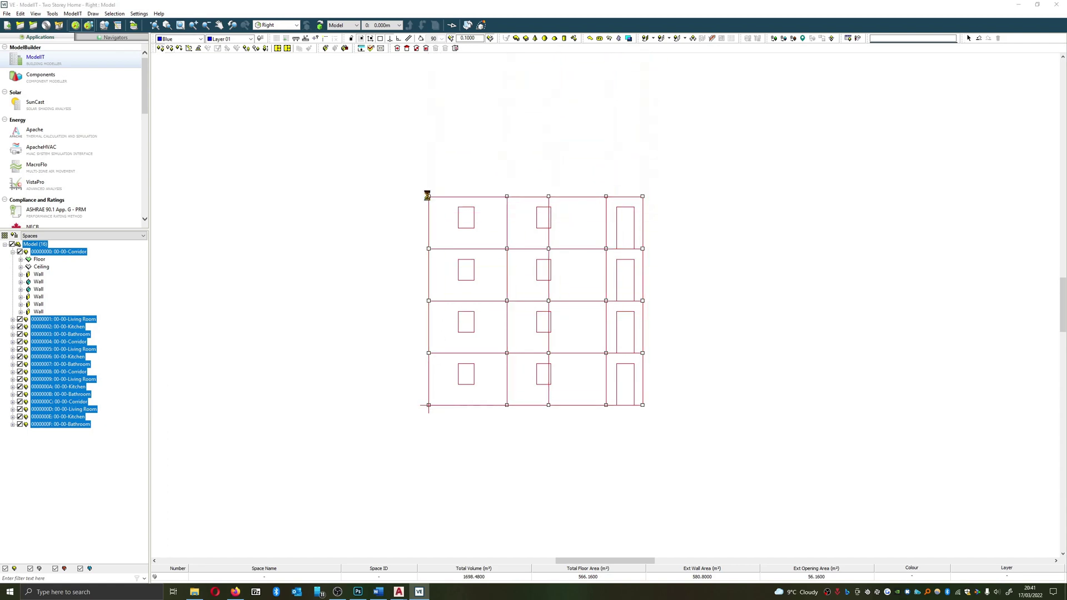
scroll(415, 192, "down", 4)
- Deselect the spaces and examine the eight-storey block in the 3D model viewer
left_click(384, 129)
left_click(469, 26)
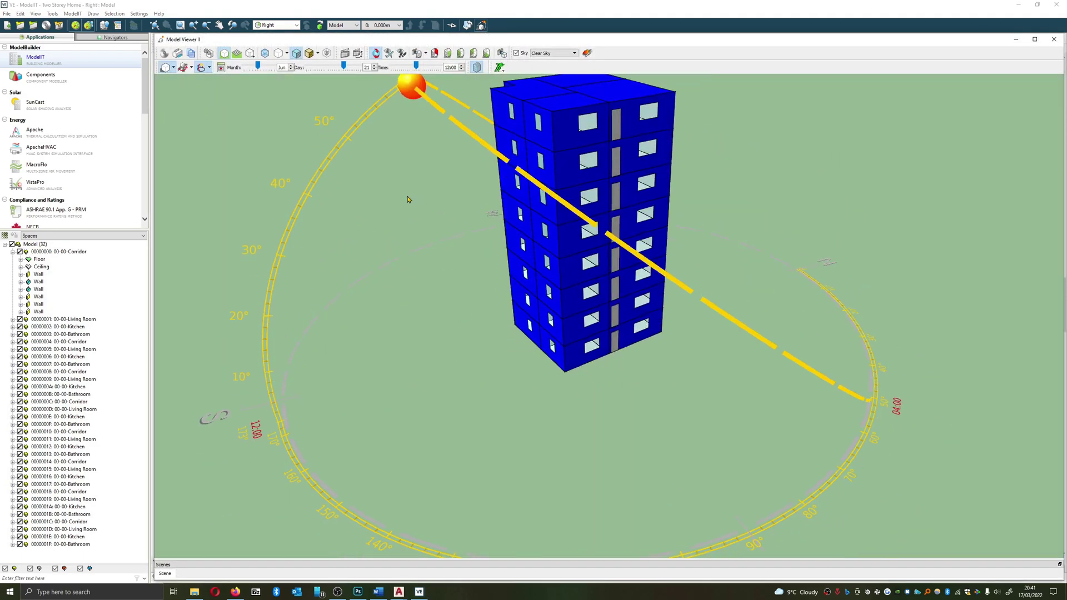
left_click(482, 26)
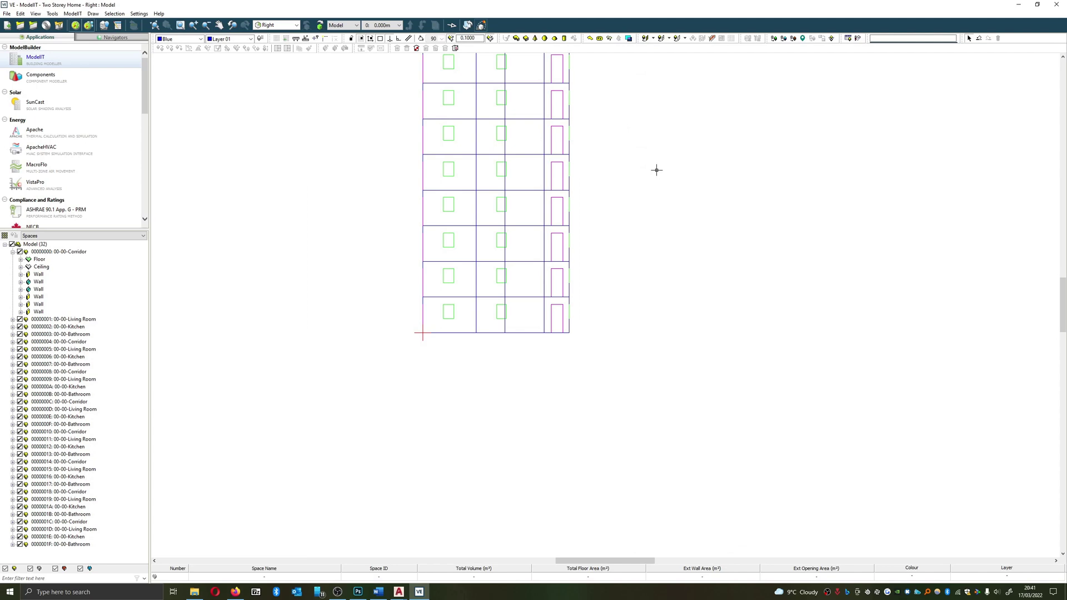
- Select and delete all copied spaces above the ground floor in the Right elevation
middle_click_drag(656, 170, 634, 305)
left_click_drag(644, 396, 365, 148)
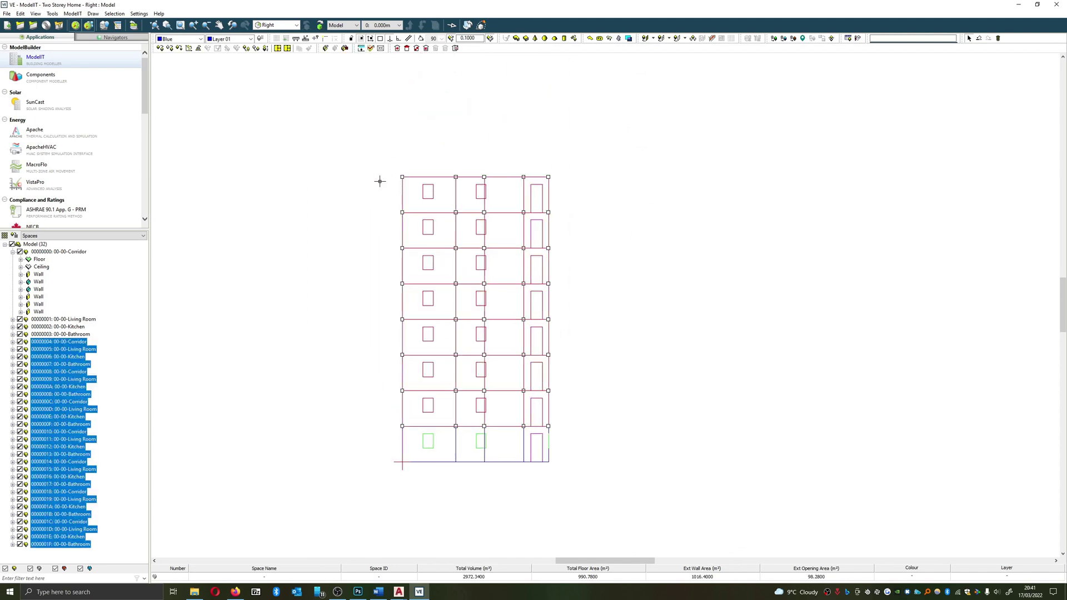
key("Delete")
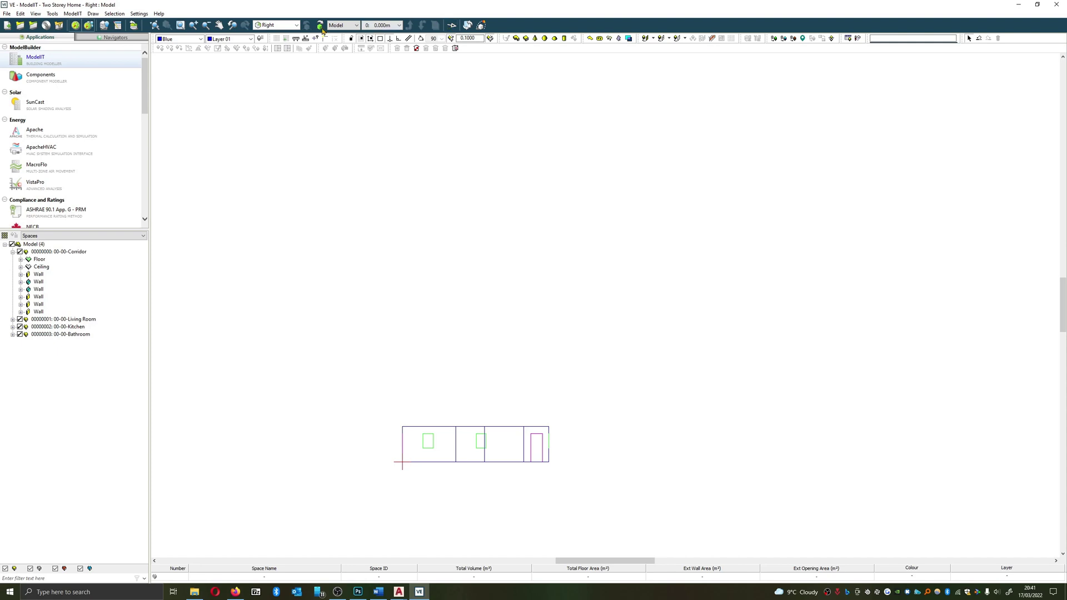
- In the Plan view, draw a 01-00-Bedroom room 6.80 by 5.40 m over the upper-right room, at plane 3 m and height 3 m
left_click(286, 26)
left_click(267, 34)
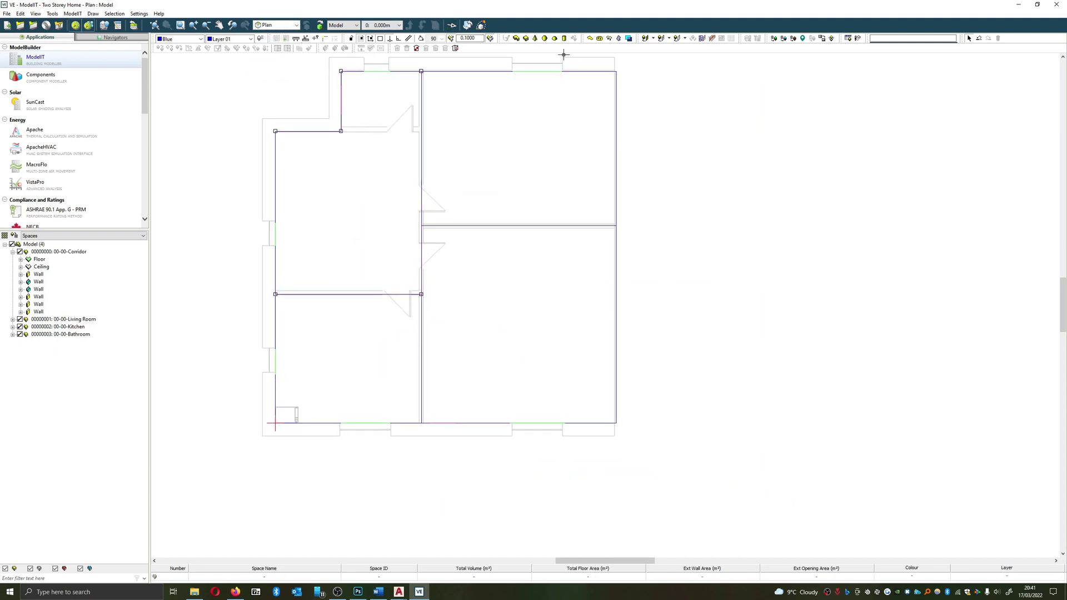
left_click(527, 39)
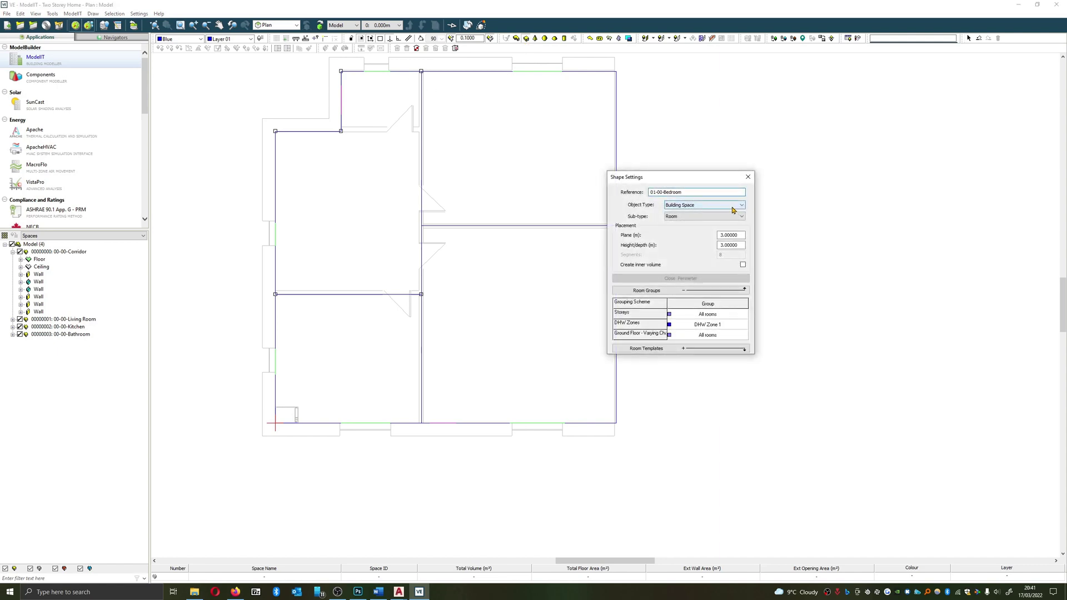
left_click(616, 71)
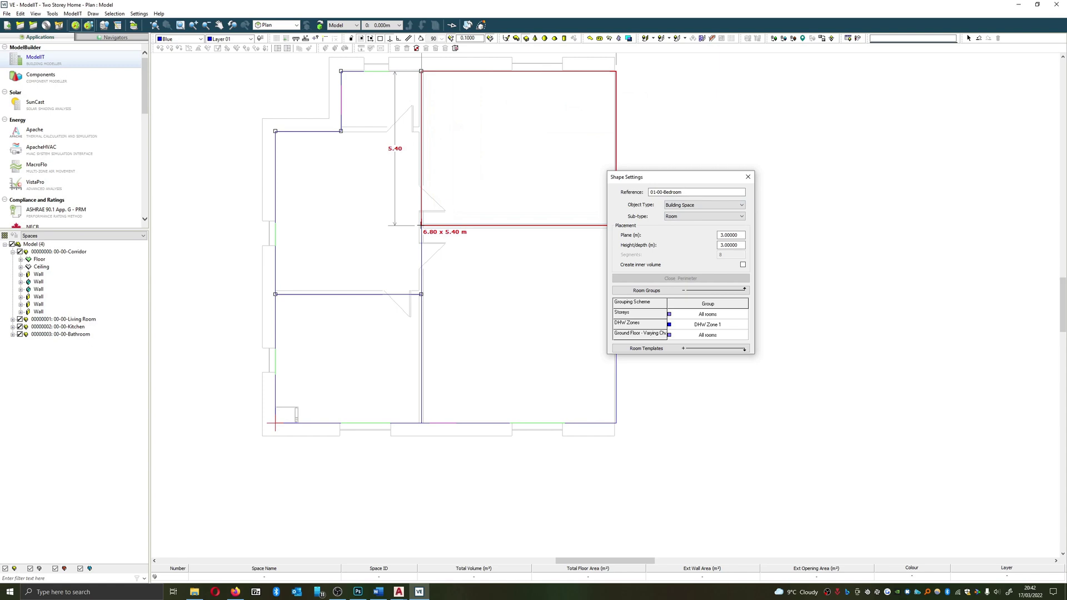
left_click(421, 225)
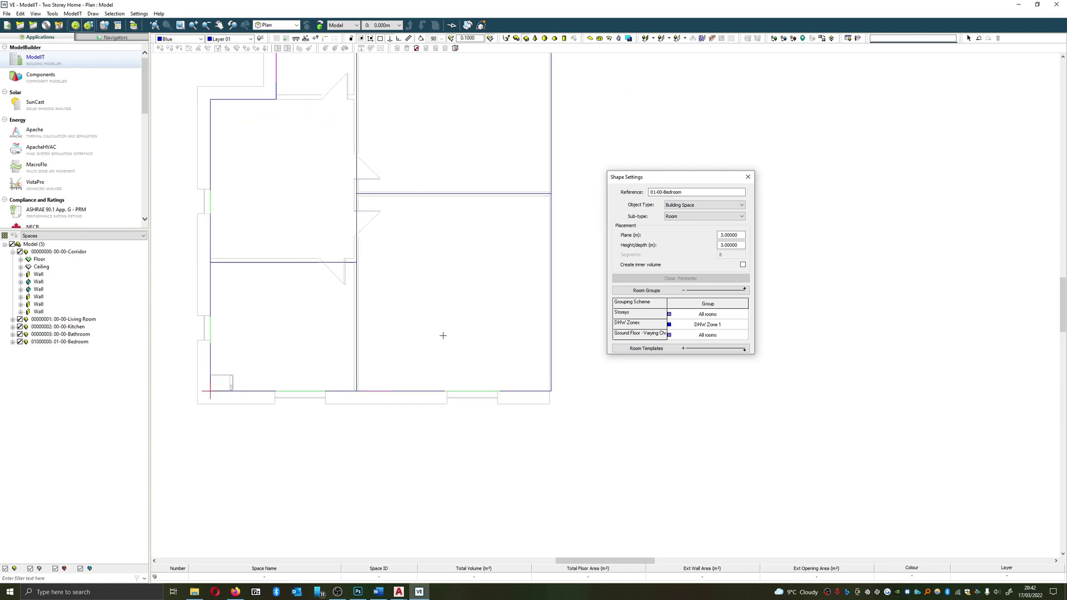
- Draw two more 01-00-Bedroom rooms: 6.80 by 6.90 m over the lower-right room and 5.10 by 4.50 m over the lower-left room
left_click(544, 387)
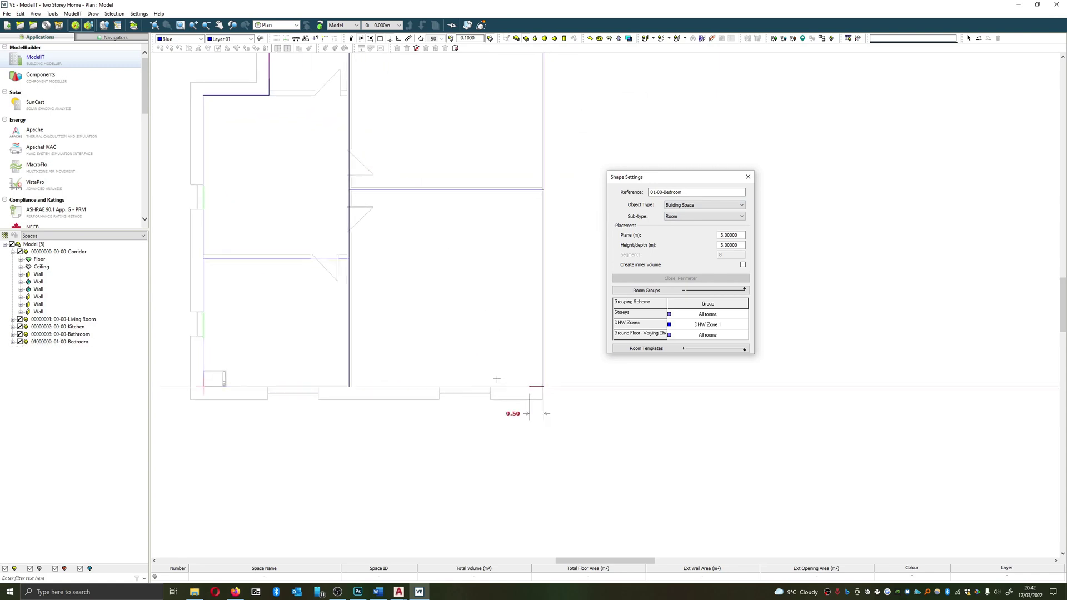
left_click(348, 189)
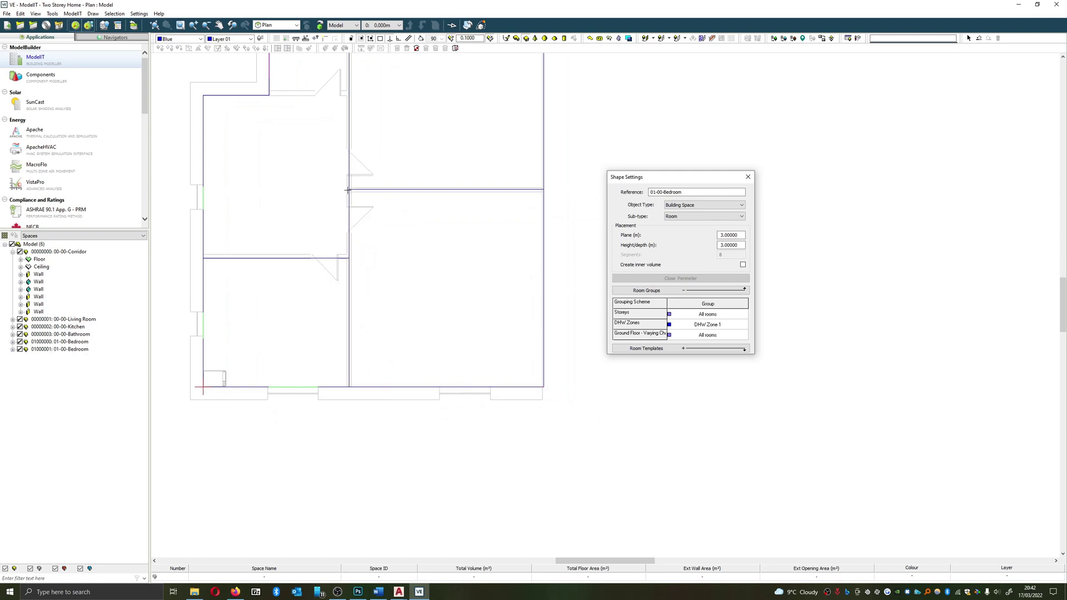
left_click(203, 387)
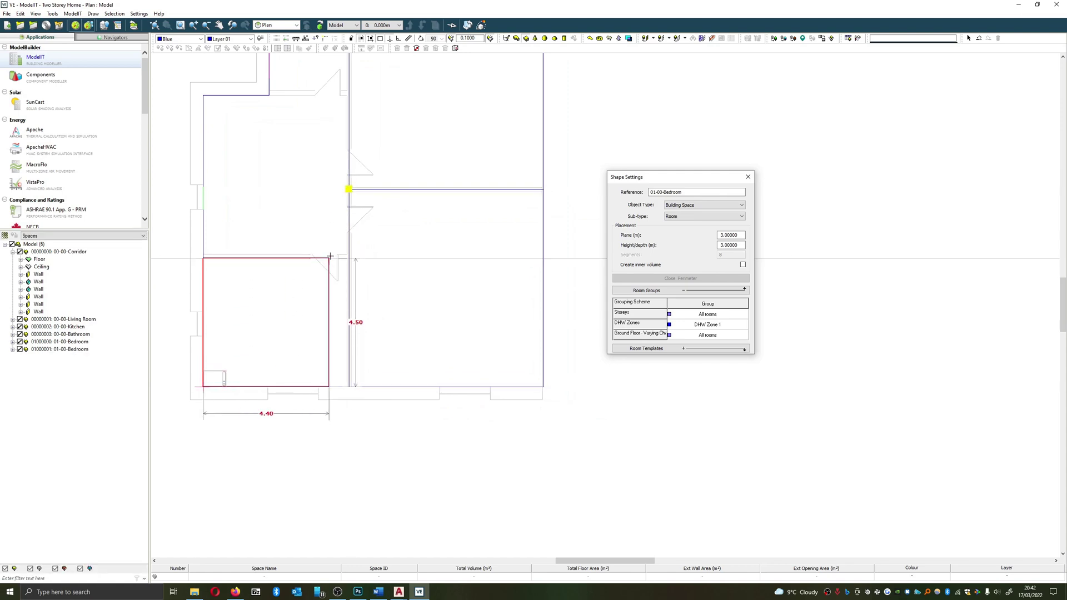
left_click(348, 258)
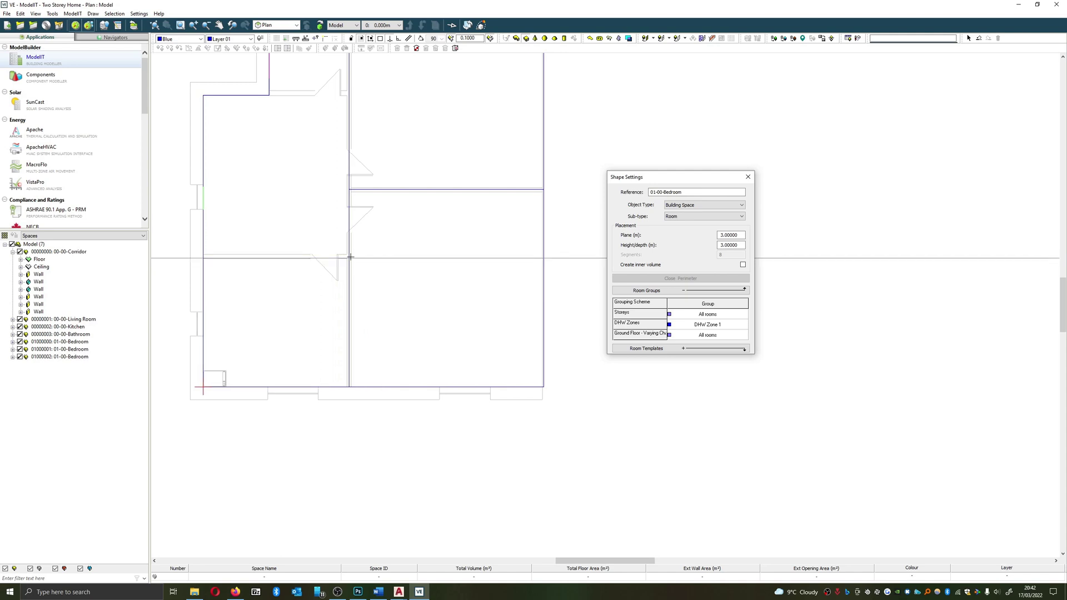
- Draw the last two first-floor rooms, 5.10 by 5.70 m at middle left and 2.80 by 2.10 m above it, and close the shape settings
left_click(349, 258)
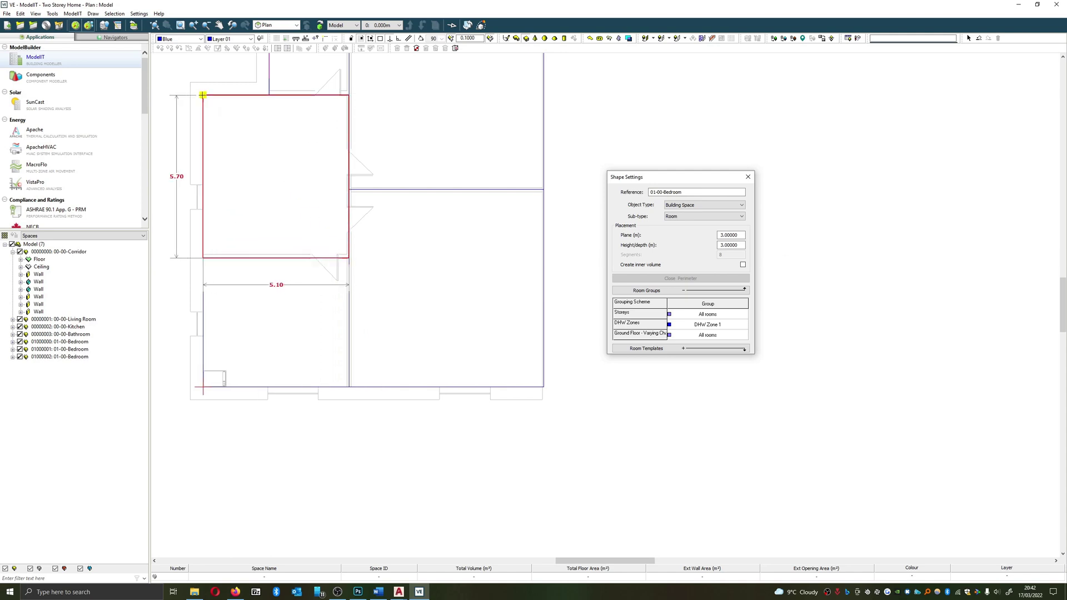
left_click(204, 95)
middle_click_drag(271, 126, 321, 198)
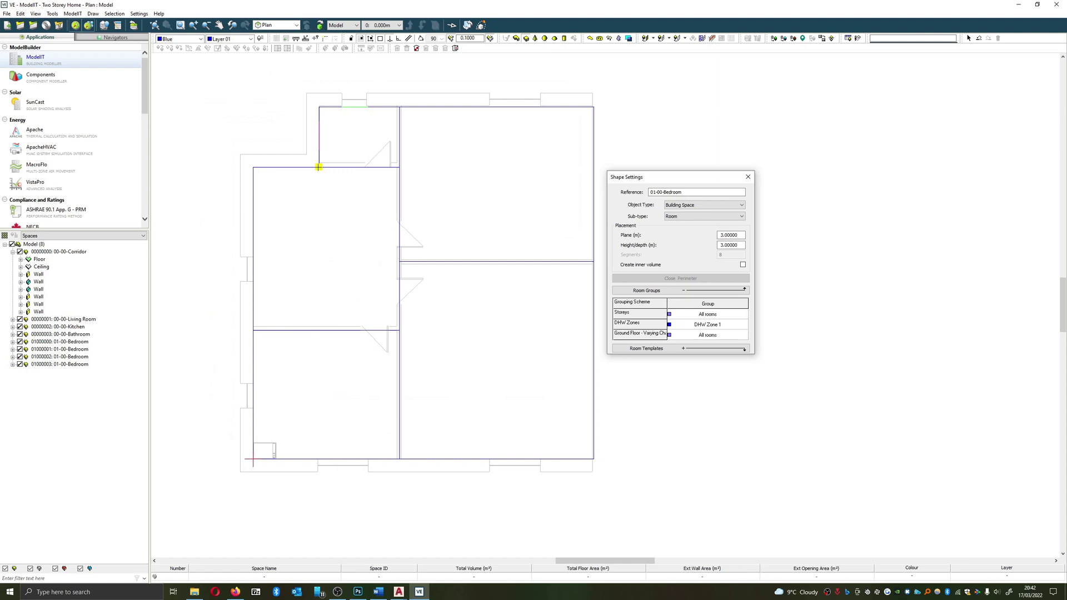
left_click(319, 106)
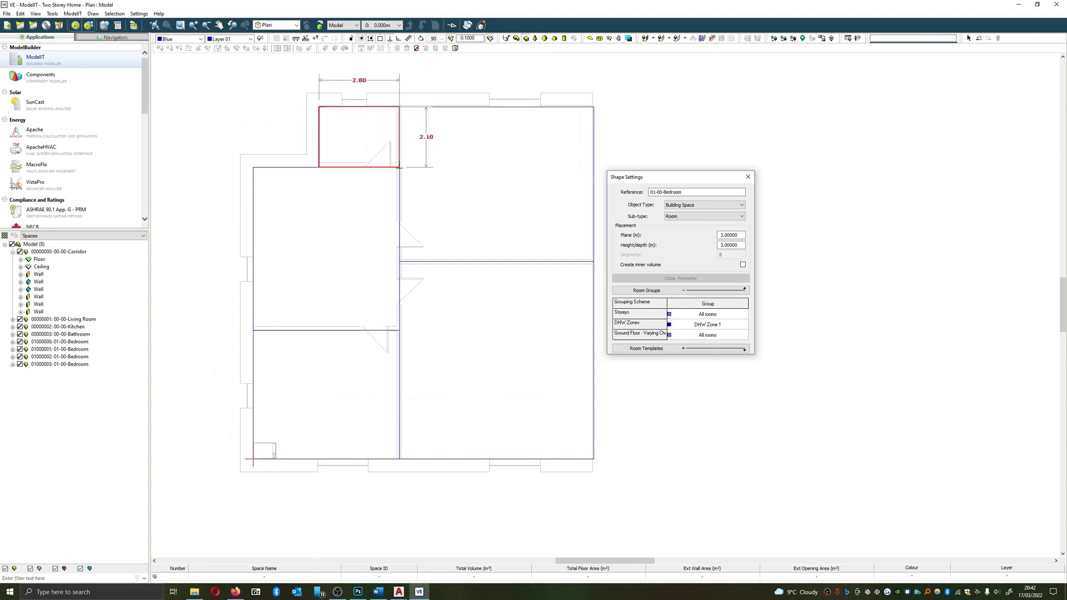
left_click(399, 166)
left_click(748, 177)
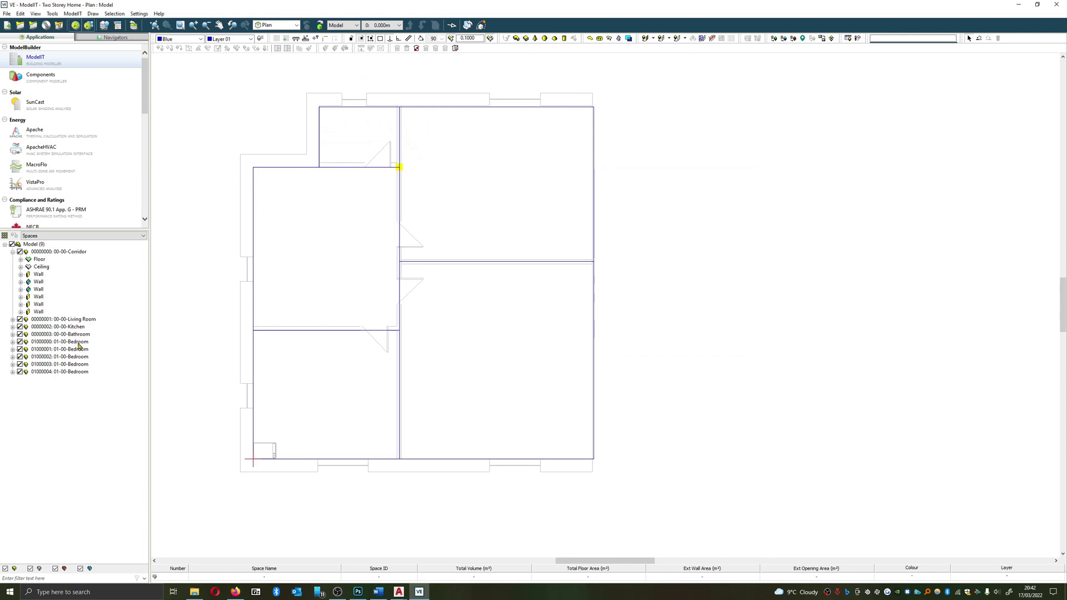
- Rename the small first-floor space at the top of the plan to 01-00-WC
left_click(85, 372)
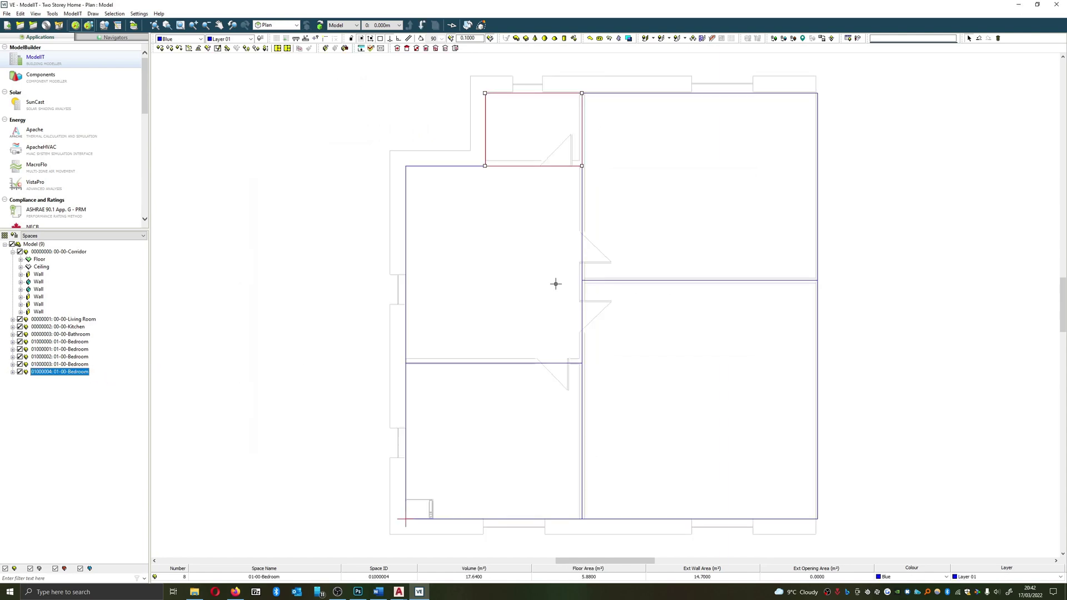
right_click(41, 377)
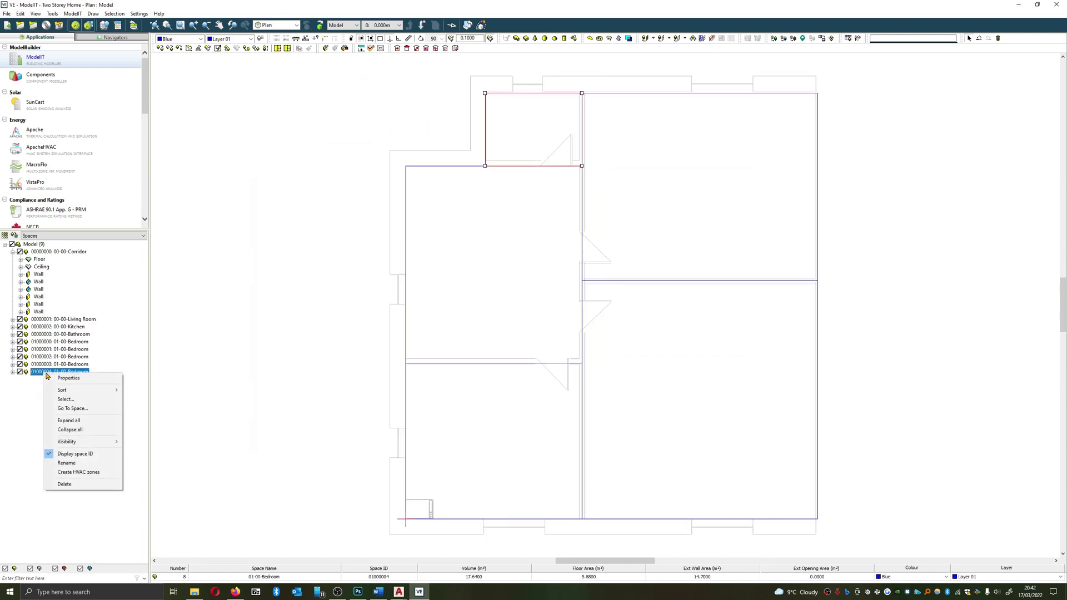
left_click(78, 383)
double_click(503, 283)
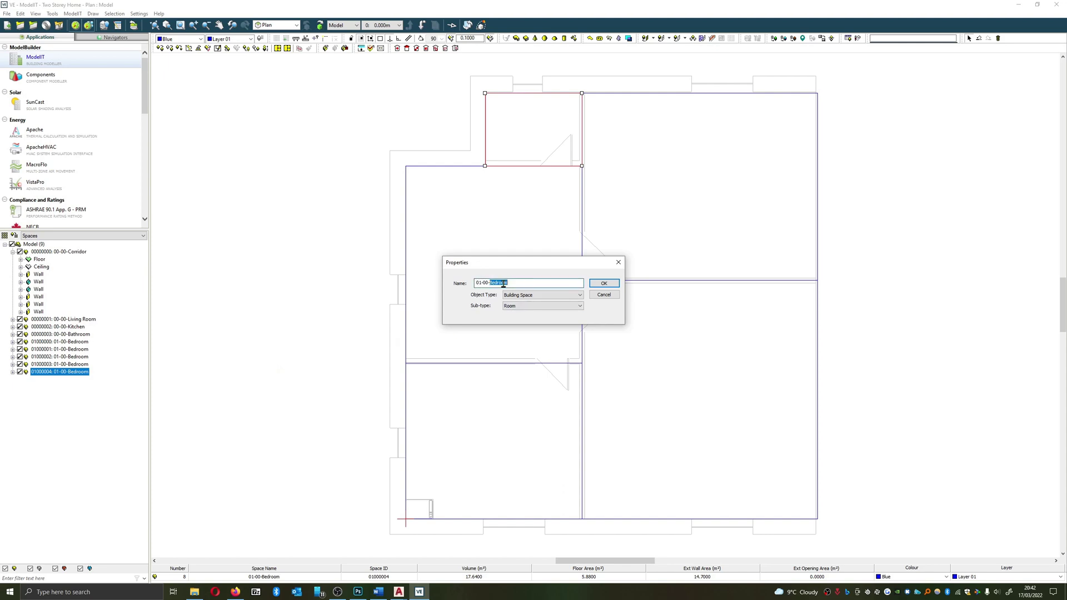
type("WC")
left_click(604, 283)
- Rename the middle-left first-floor space to 01-00-Corridor
left_click(77, 364)
right_click(78, 365)
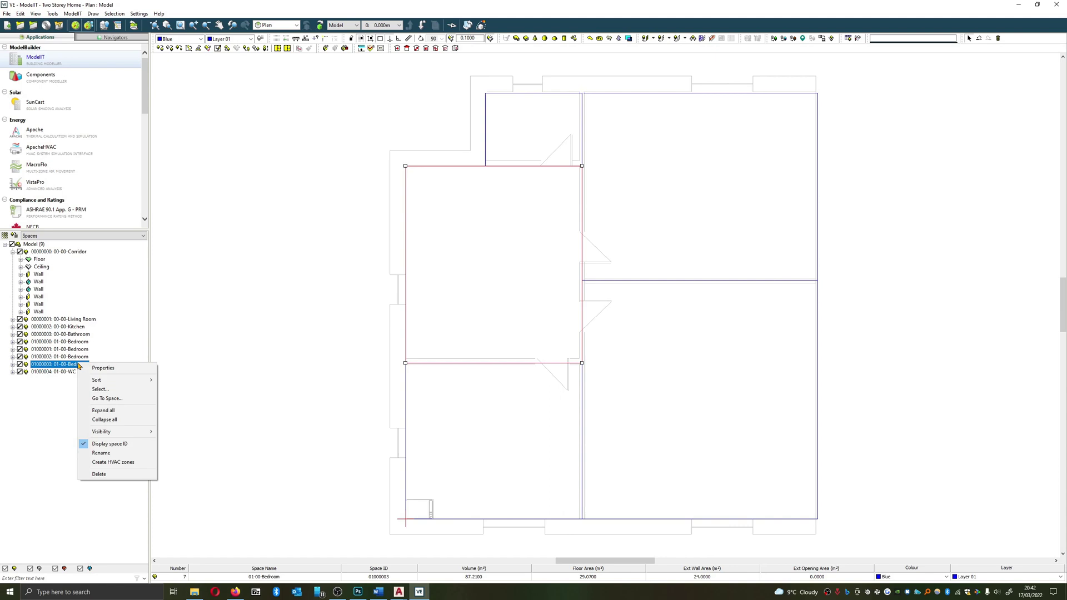
left_click(119, 368)
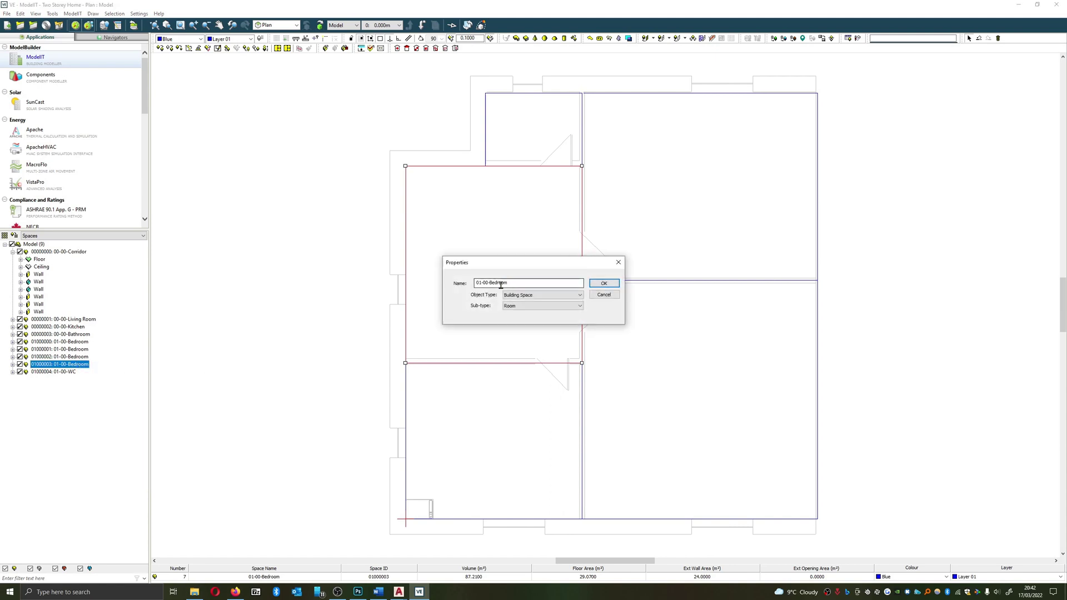
double_click(504, 283)
type("Corrido")
key("Return")
- Rename the lower-left first-floor bedroom to 01-00-Single Bedroom
left_click(78, 357)
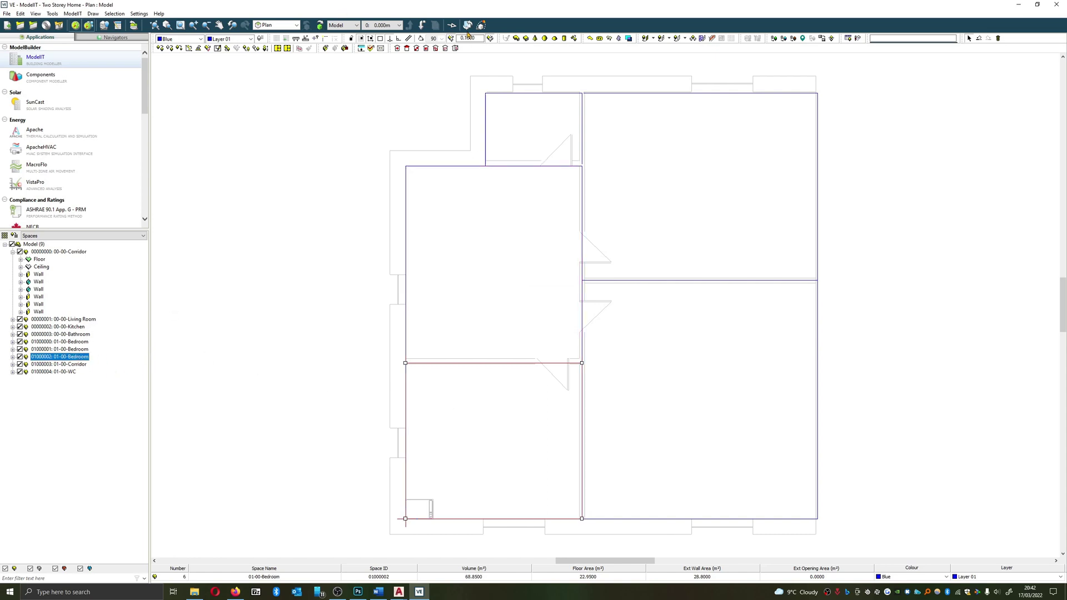
middle_click_drag(362, 403, 272, 332)
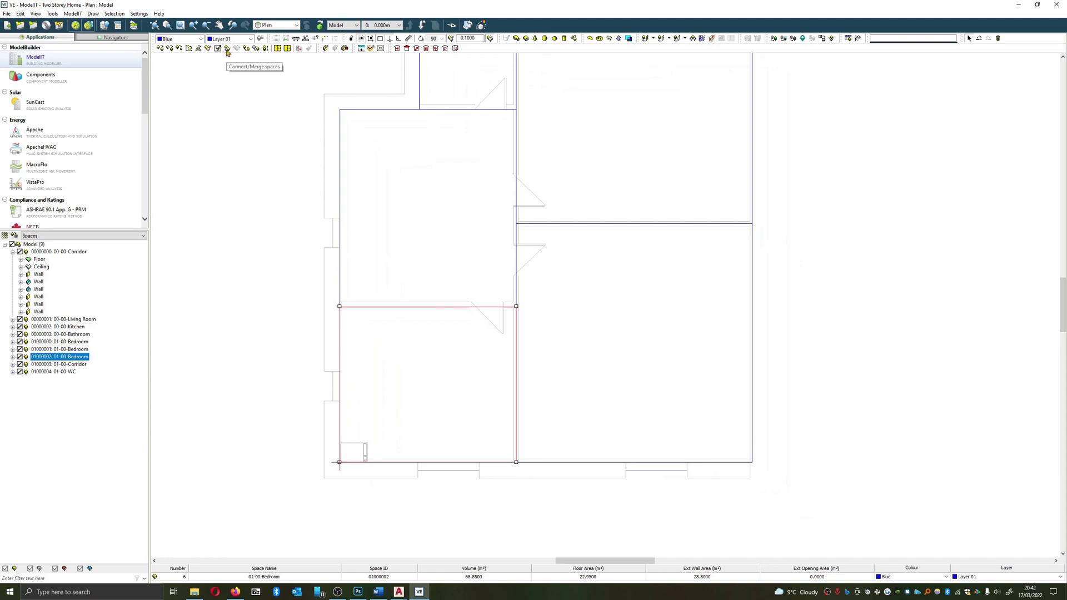
right_click(78, 357)
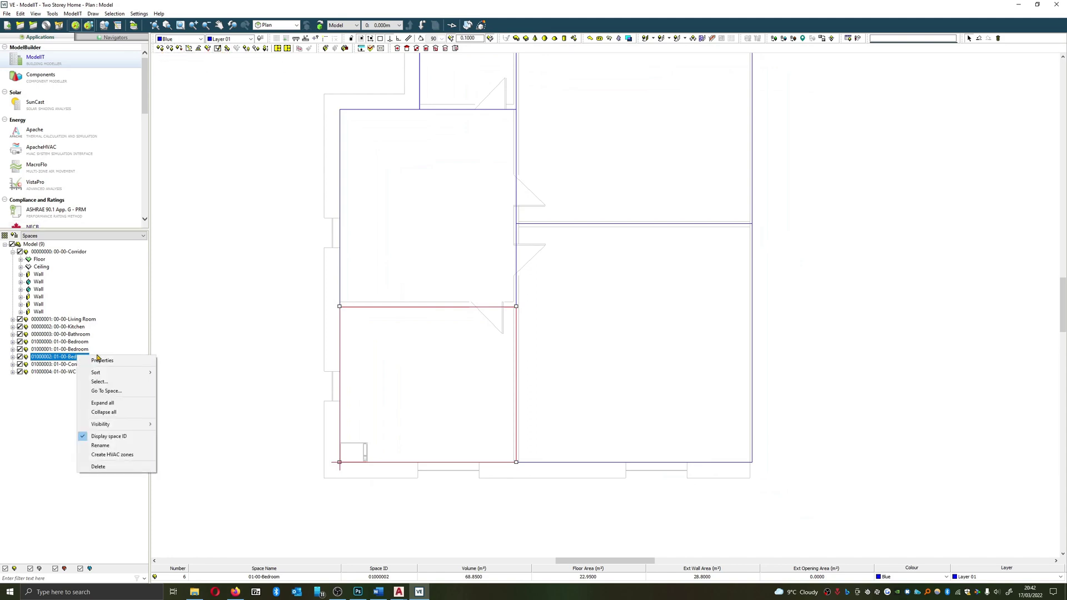
left_click(78, 350)
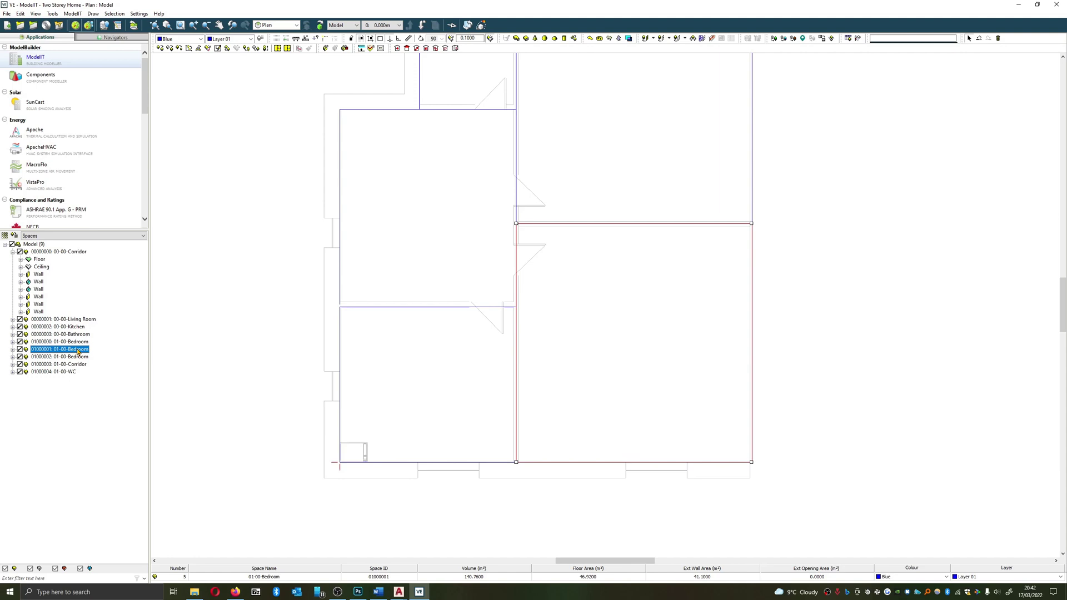
left_click(77, 343)
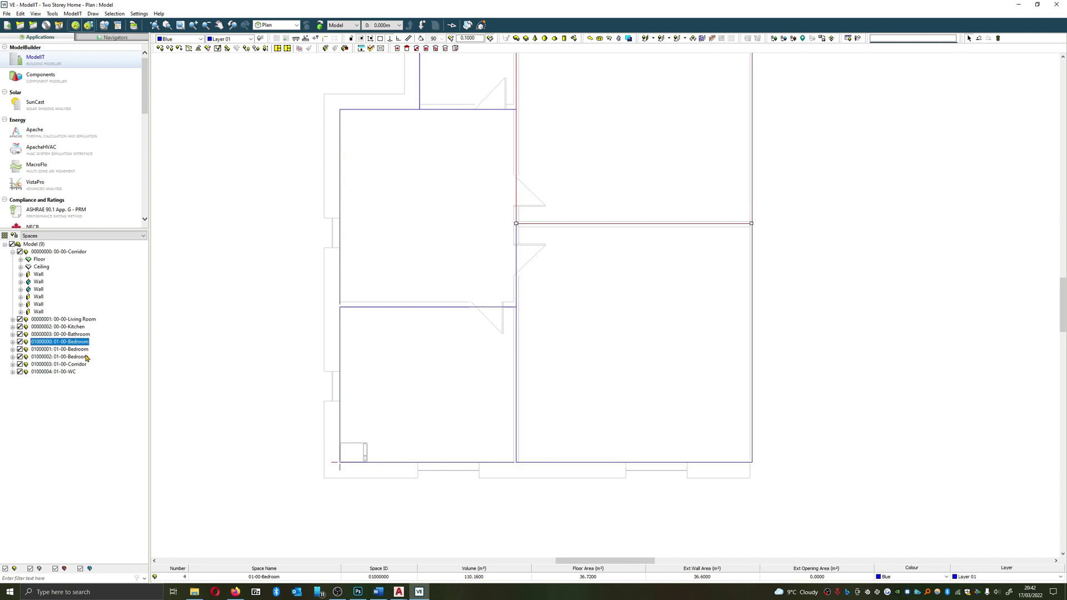
left_click(83, 356)
right_click(83, 358)
left_click(123, 362)
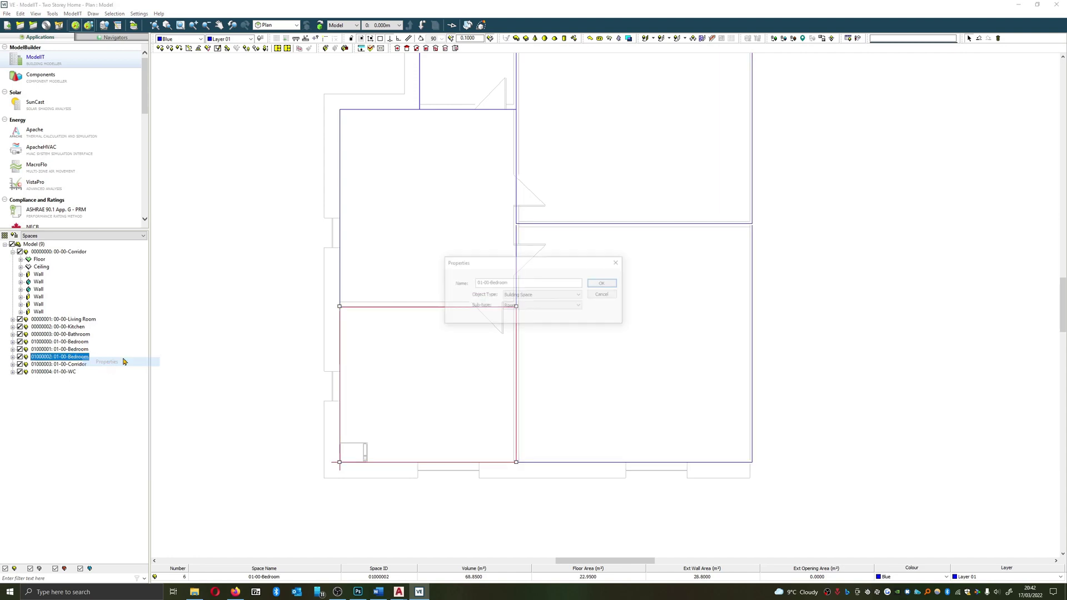
left_click(489, 283)
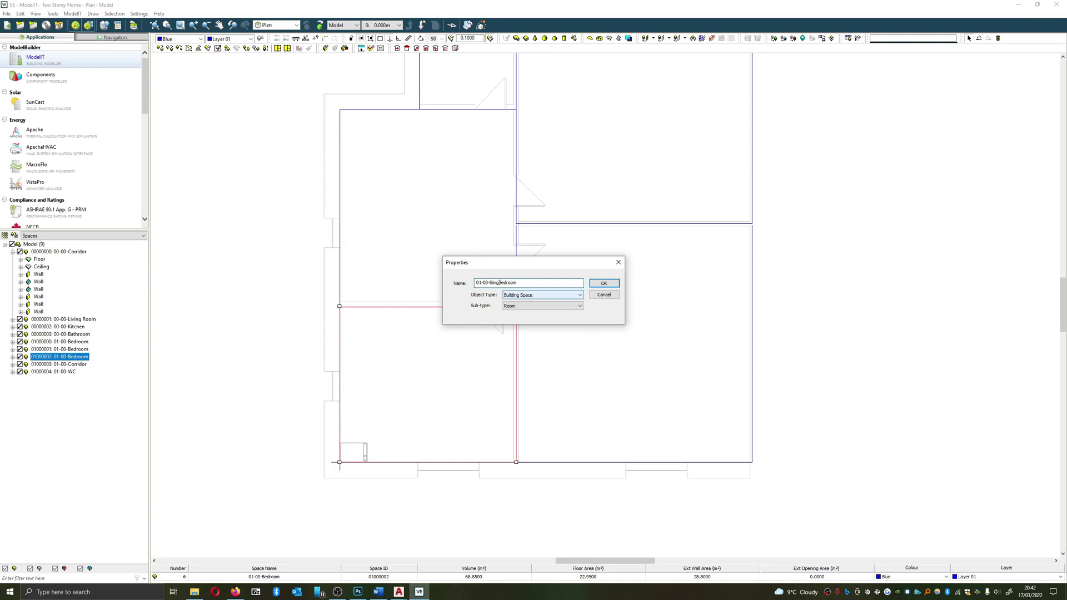
left_click(604, 283)
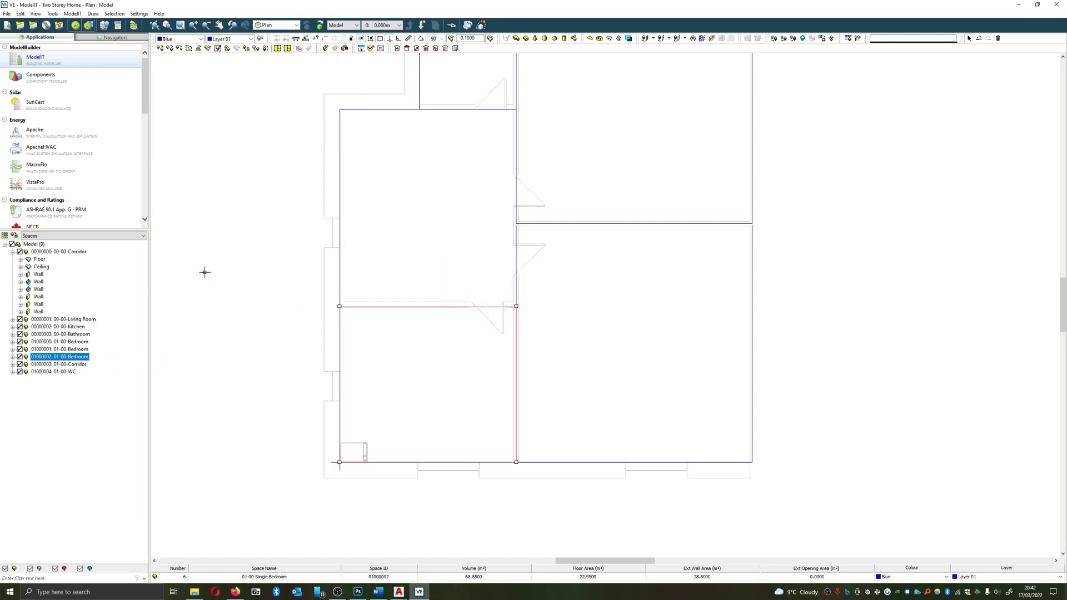
- Compare the outlines of the ground-floor and first-floor corridors in the plan by selecting each in turn
middle_click_drag(290, 242, 284, 309)
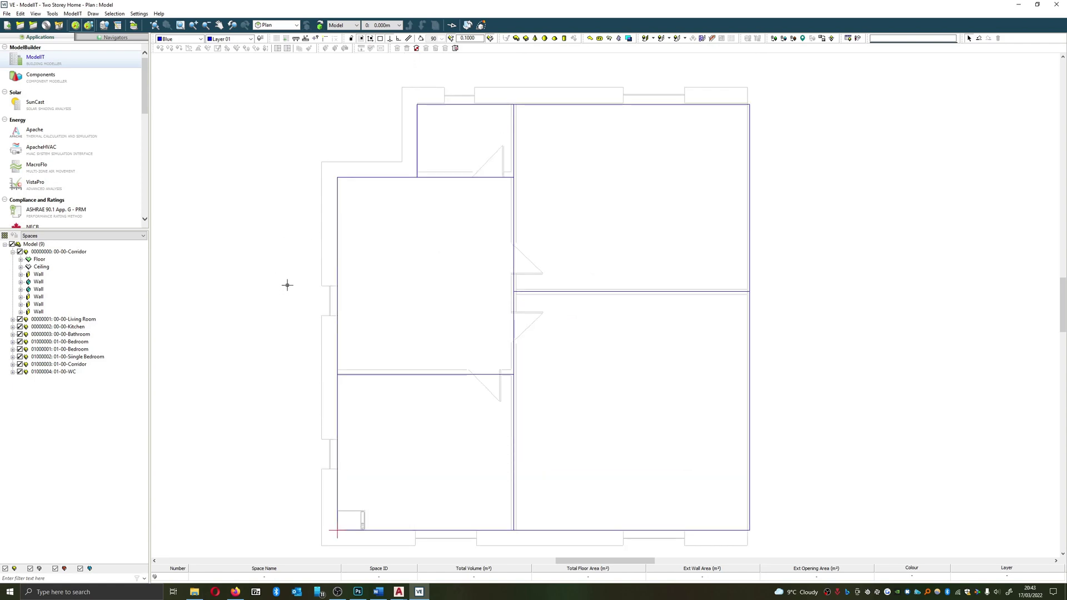
left_click(435, 253)
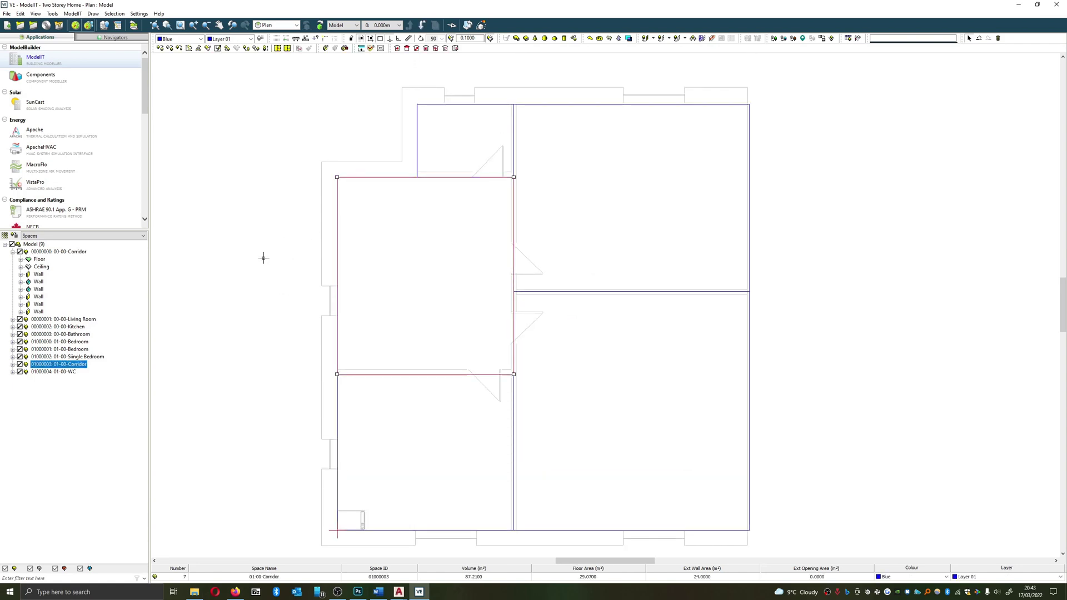
left_click(261, 258)
left_click(430, 269)
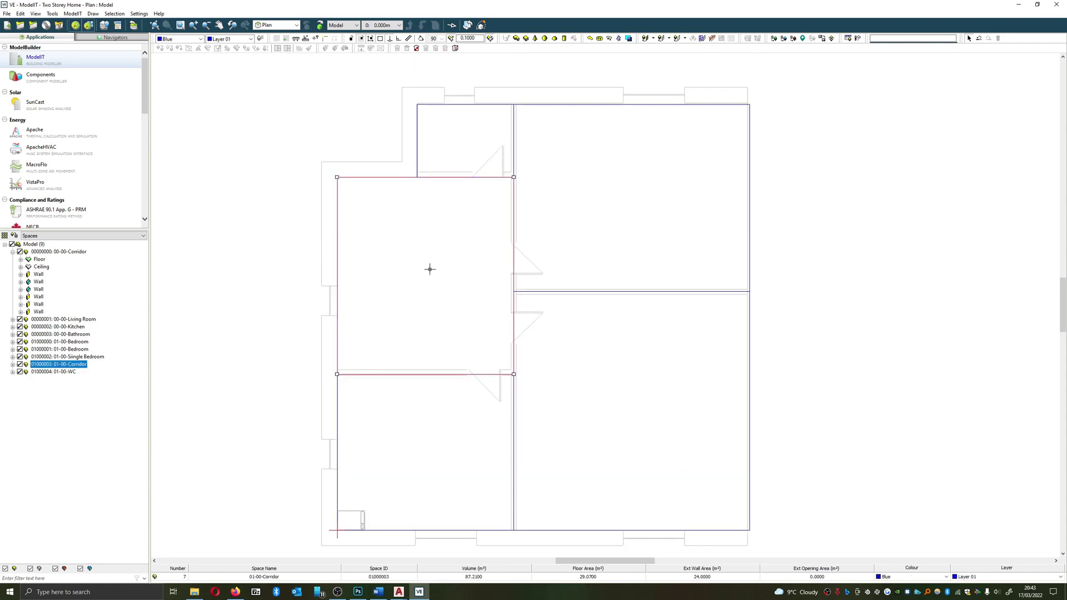
left_click(74, 253)
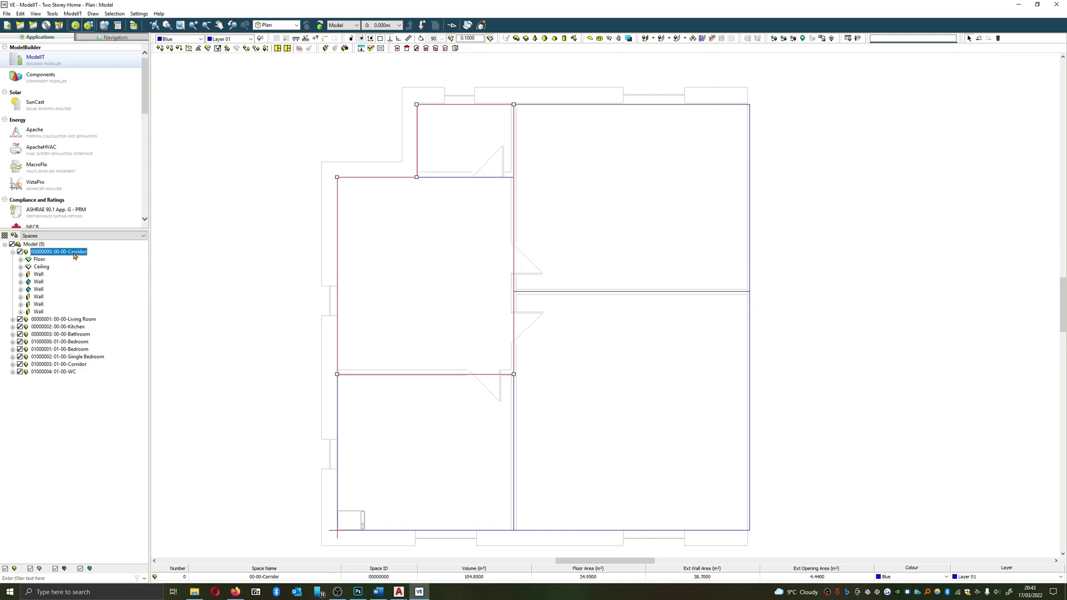
left_click(67, 366)
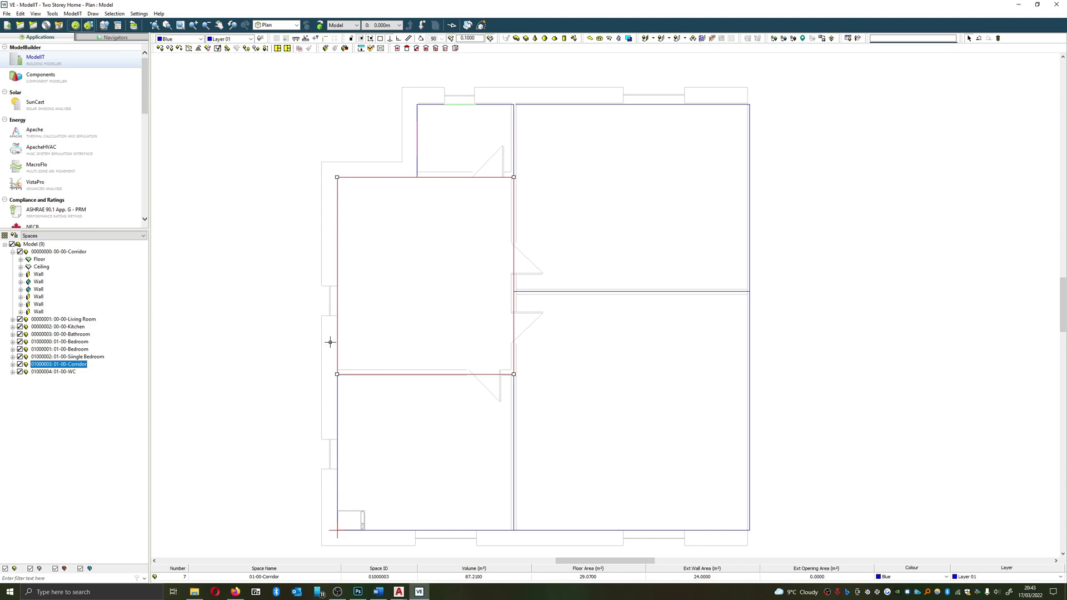
left_click(278, 200)
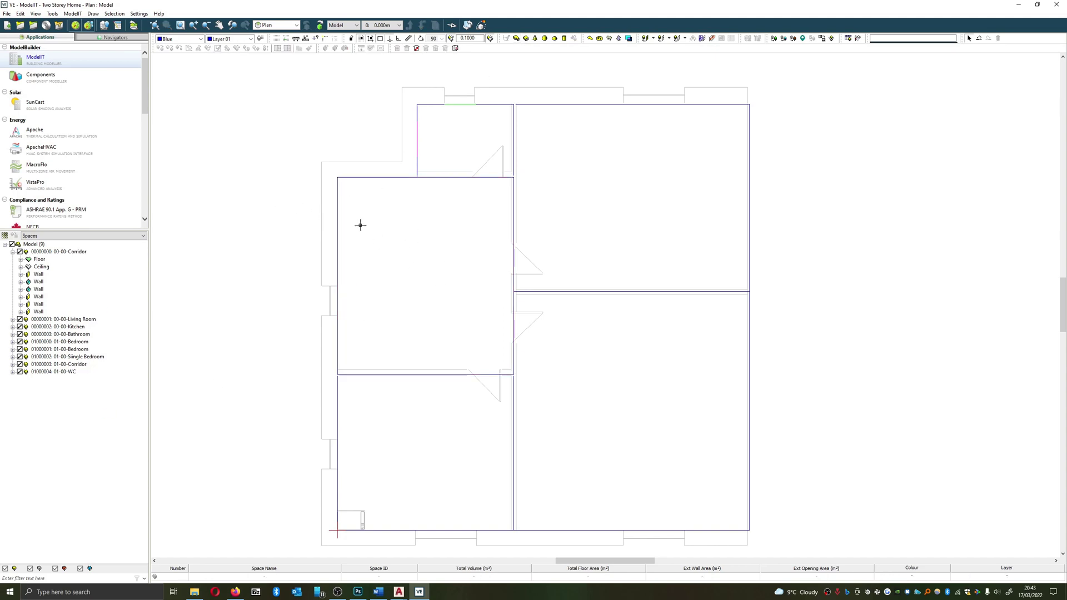
left_click(447, 258)
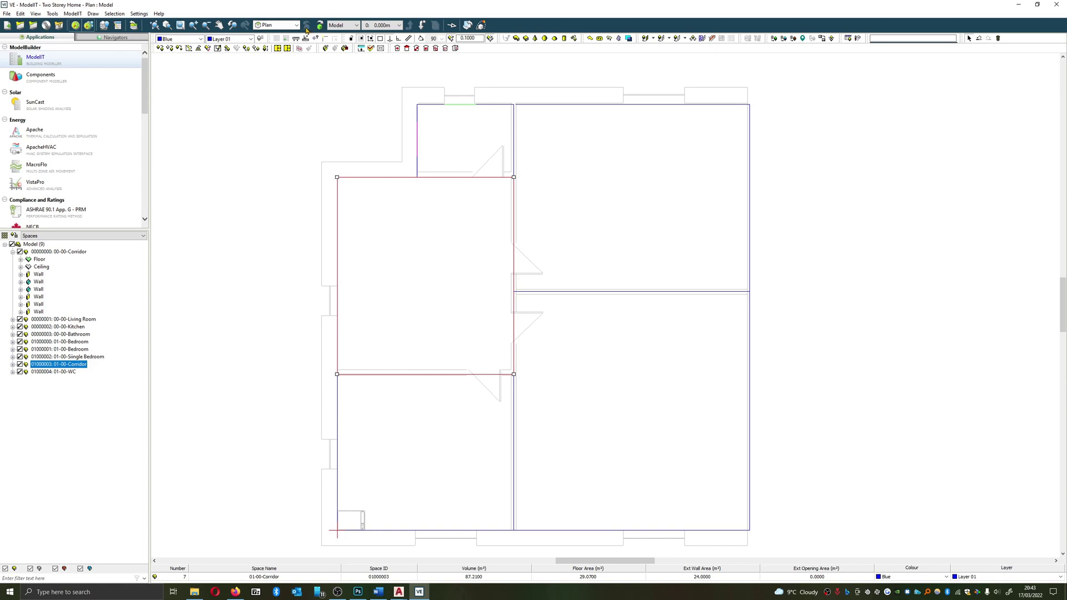
- Switch the model to the Axonometric view and examine how 00-00-Corridor and 01-00-Corridor stack by selecting them alone and together
left_click(273, 26)
left_click(282, 73)
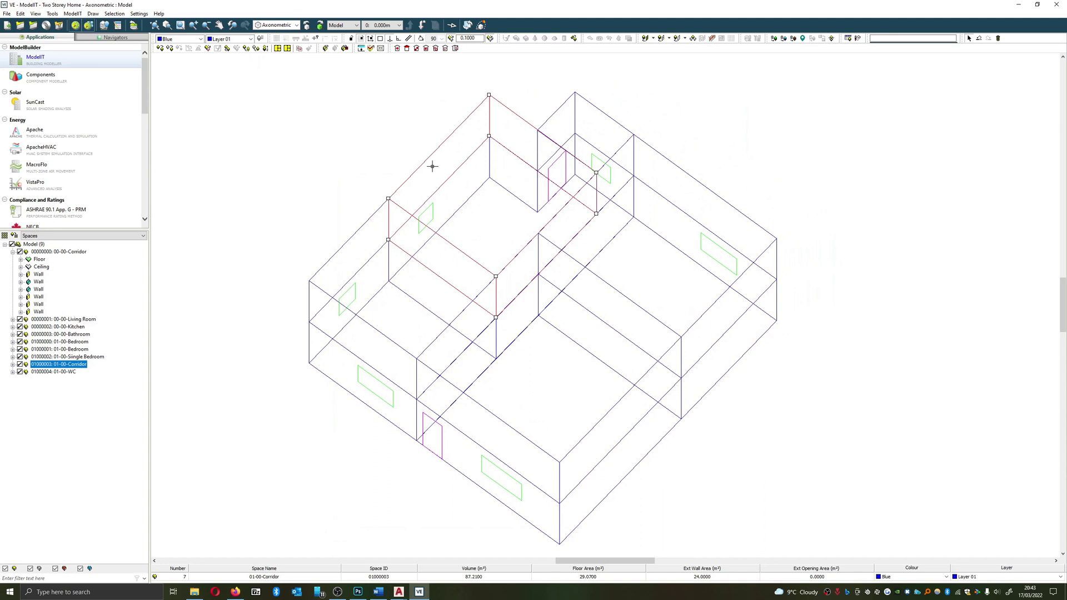
left_click(433, 166)
left_click(446, 180)
left_click(55, 252, "ctrl")
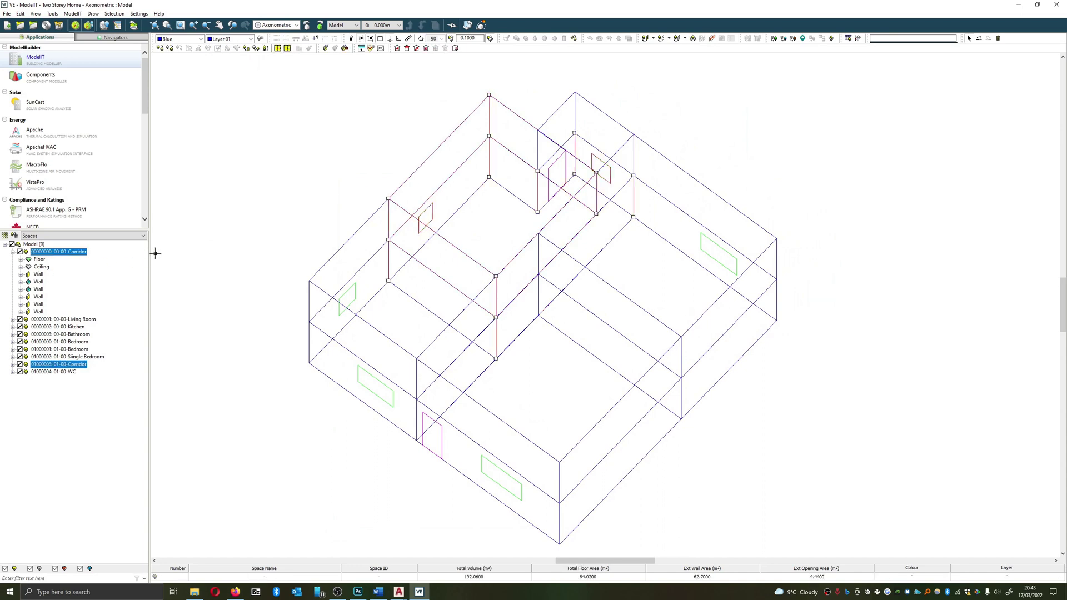
left_click(58, 367)
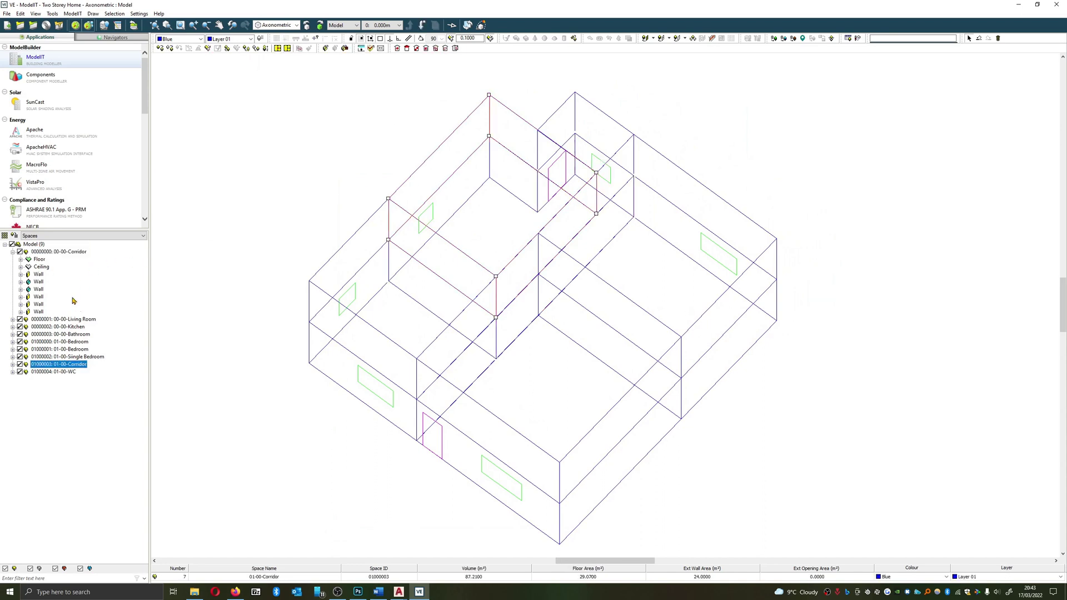
left_click(77, 254, "ctrl")
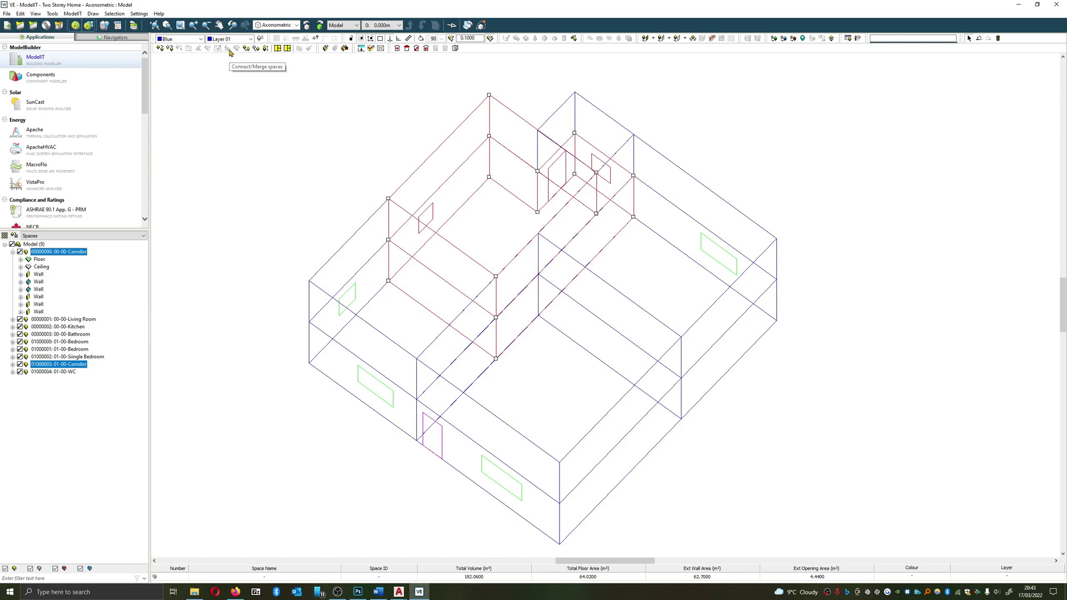
- Merge 00-00-Corridor into 01-00-Corridor with the Remove partitions option, and deselect the combined space
left_click(230, 53)
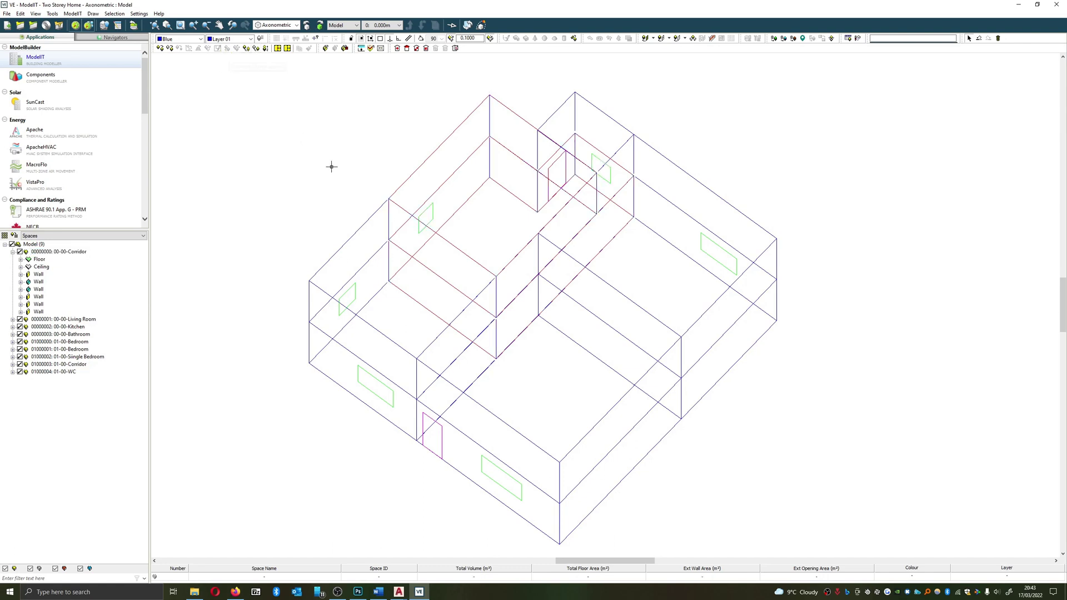
left_click(226, 49)
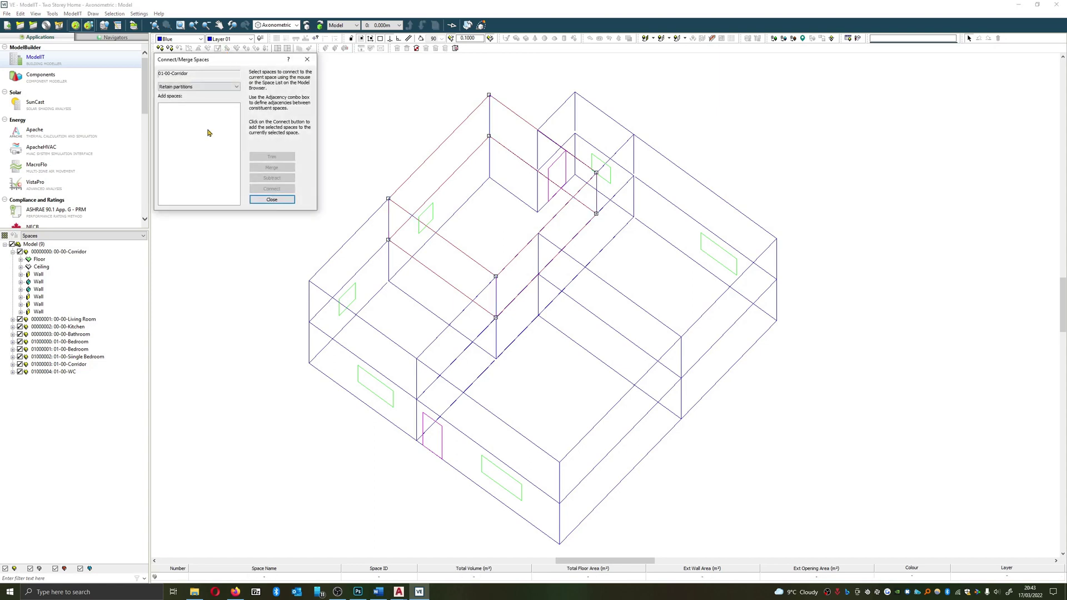
left_click(59, 252)
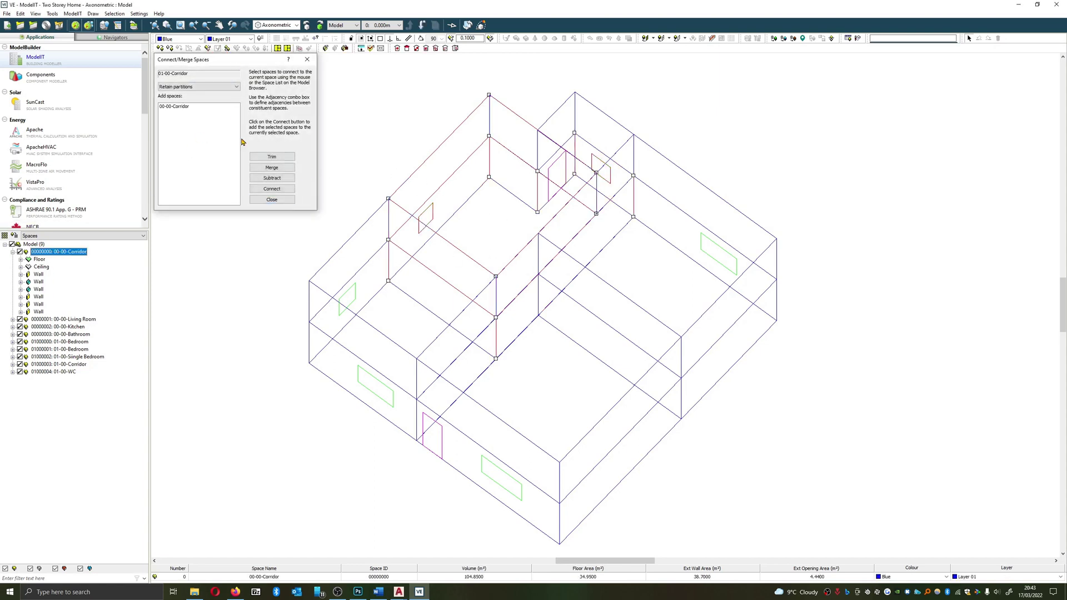
left_click(199, 86)
left_click(196, 101)
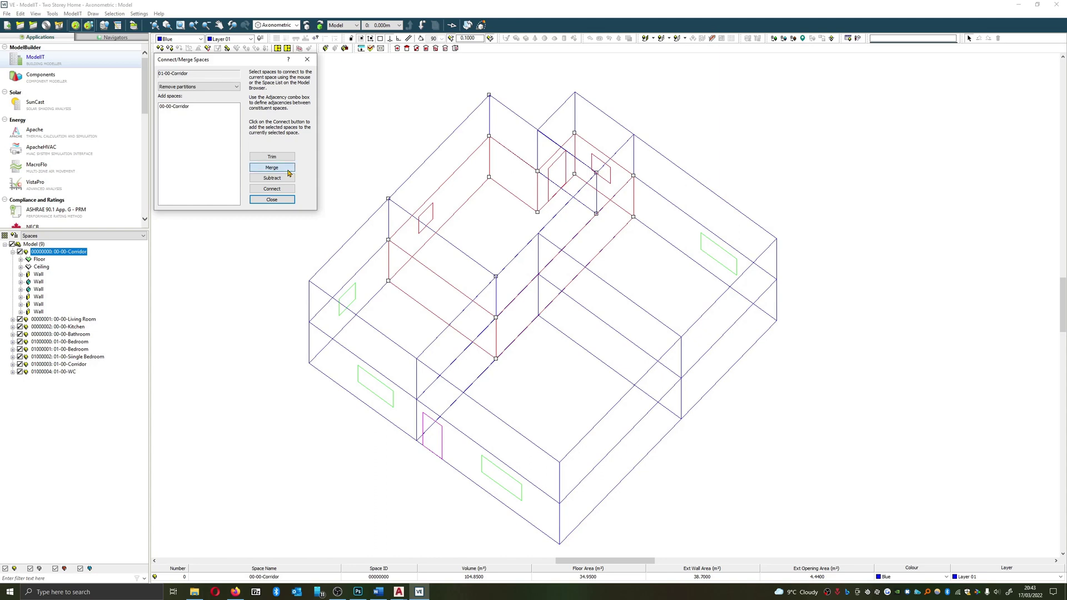
left_click(289, 173)
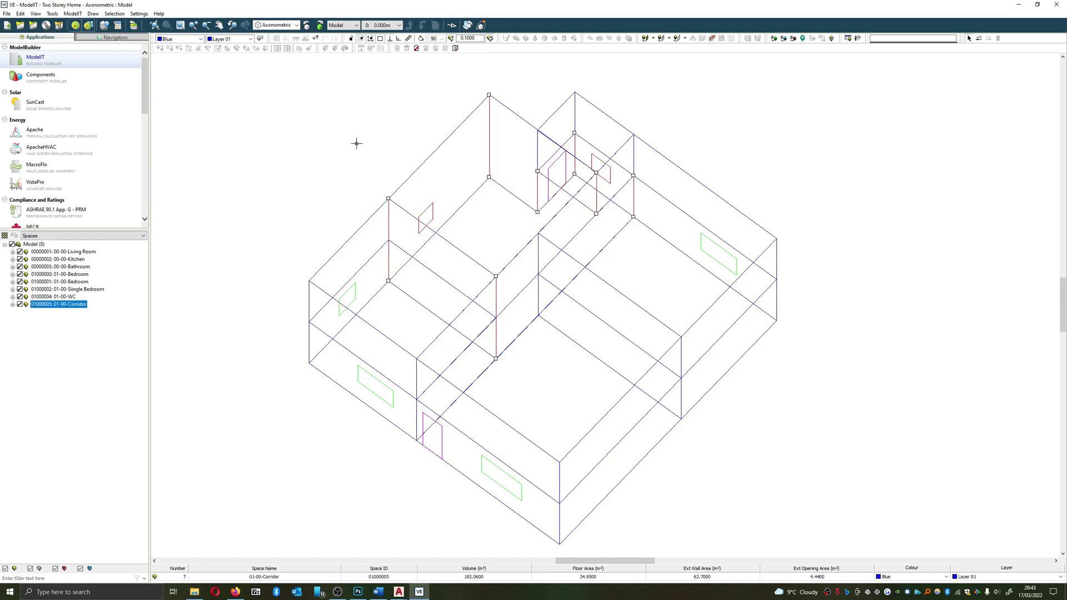
left_click(387, 165)
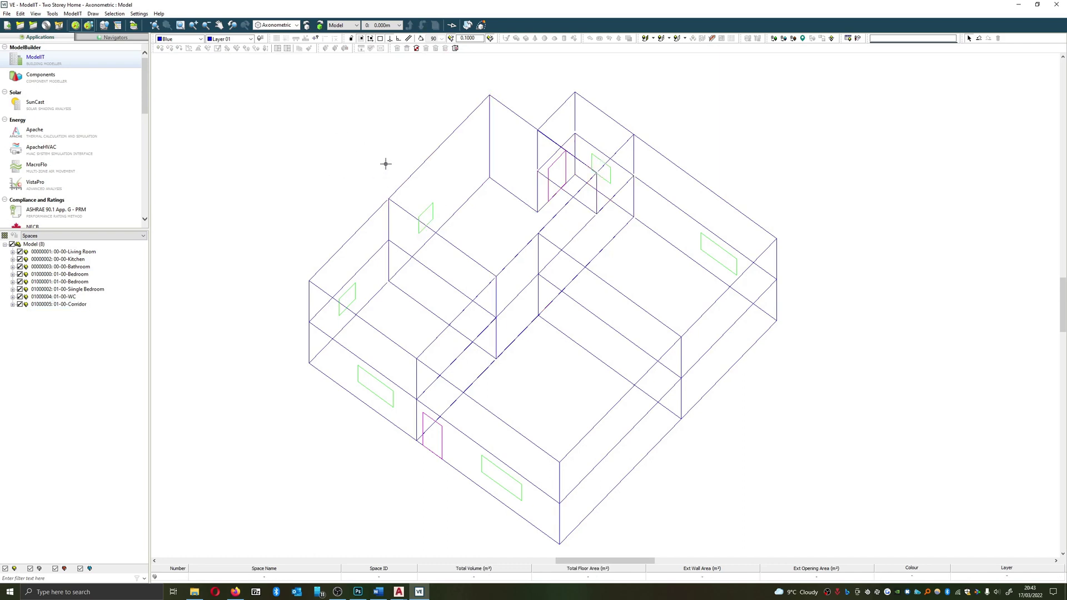